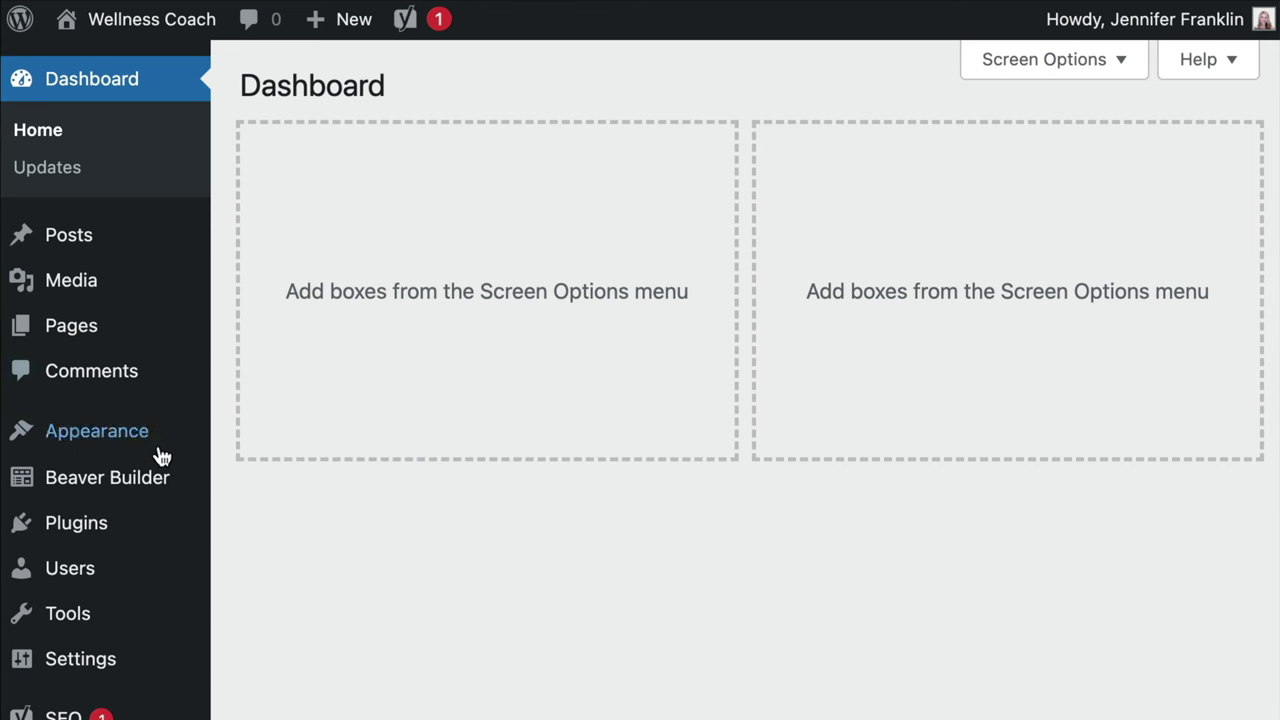
Open the list of installed plugins and review the Beaver Builder, Beaver Themer and PowerPack entries
{"action": "mouse_move", "coordinate": [160, 537]}
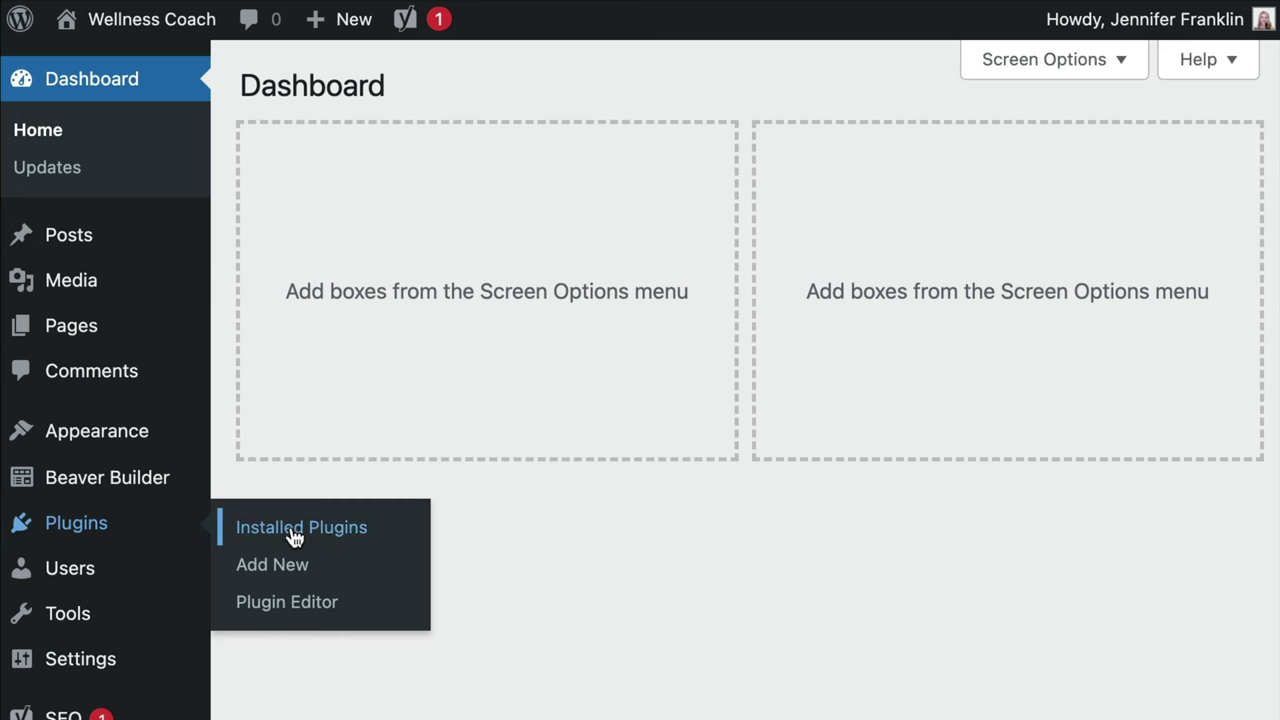
{"action": "left_click", "coordinate": [399, 534]}
{"action": "scroll", "coordinate": [745, 400], "scroll_direction": "down", "scroll_amount": 2}
{"action": "scroll", "coordinate": [750, 400], "scroll_direction": "down", "scroll_amount": 1}
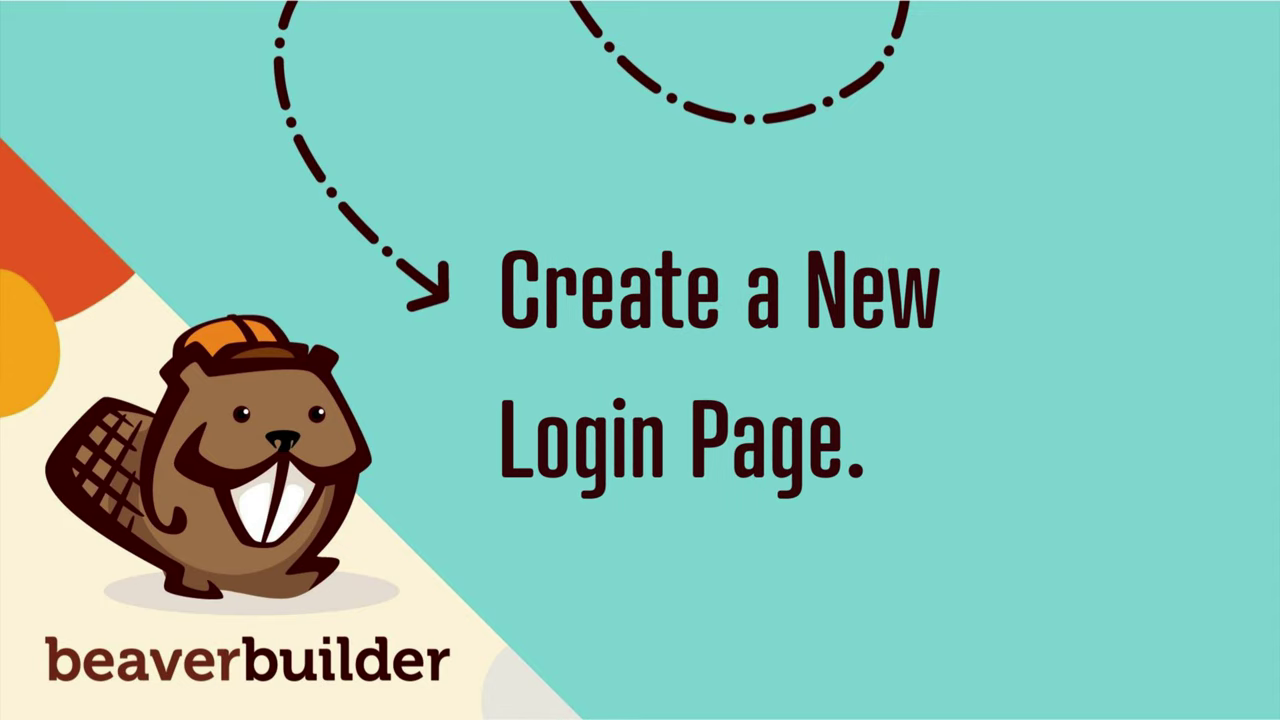
Add a new page and title it "Login Page"
{"action": "mouse_move", "coordinate": [143, 172]}
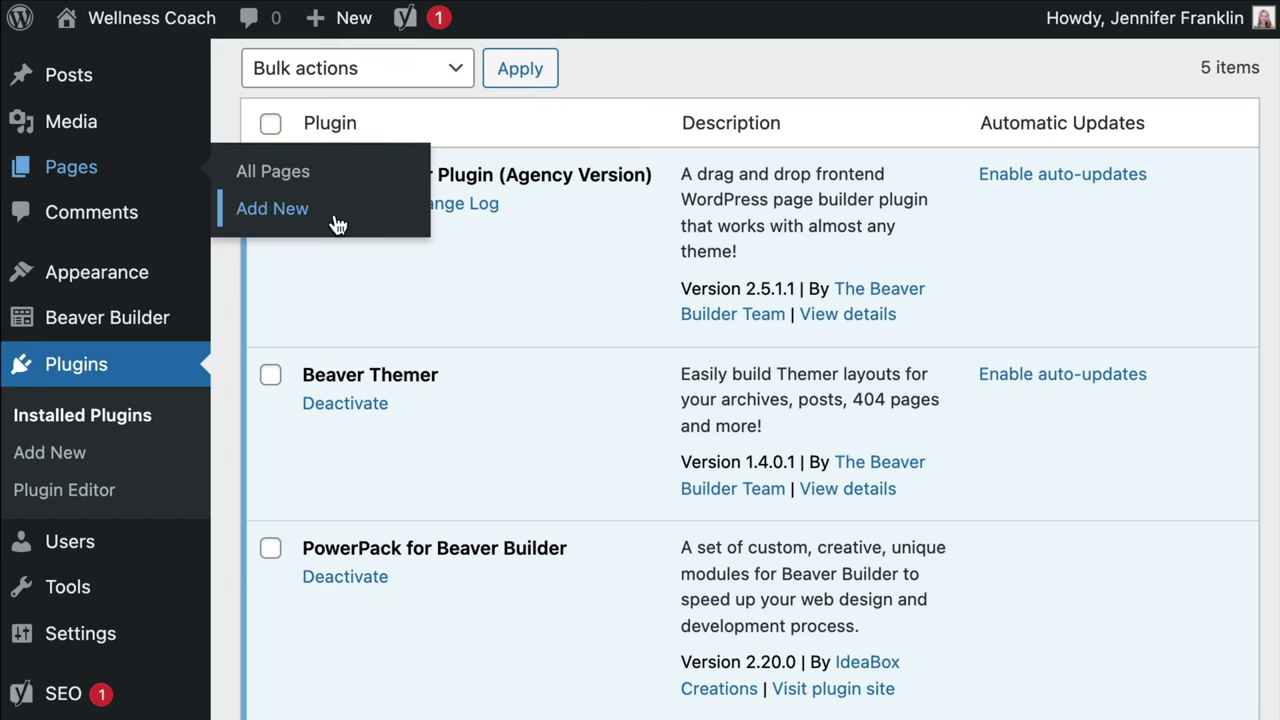
{"action": "left_click", "coordinate": [272, 209]}
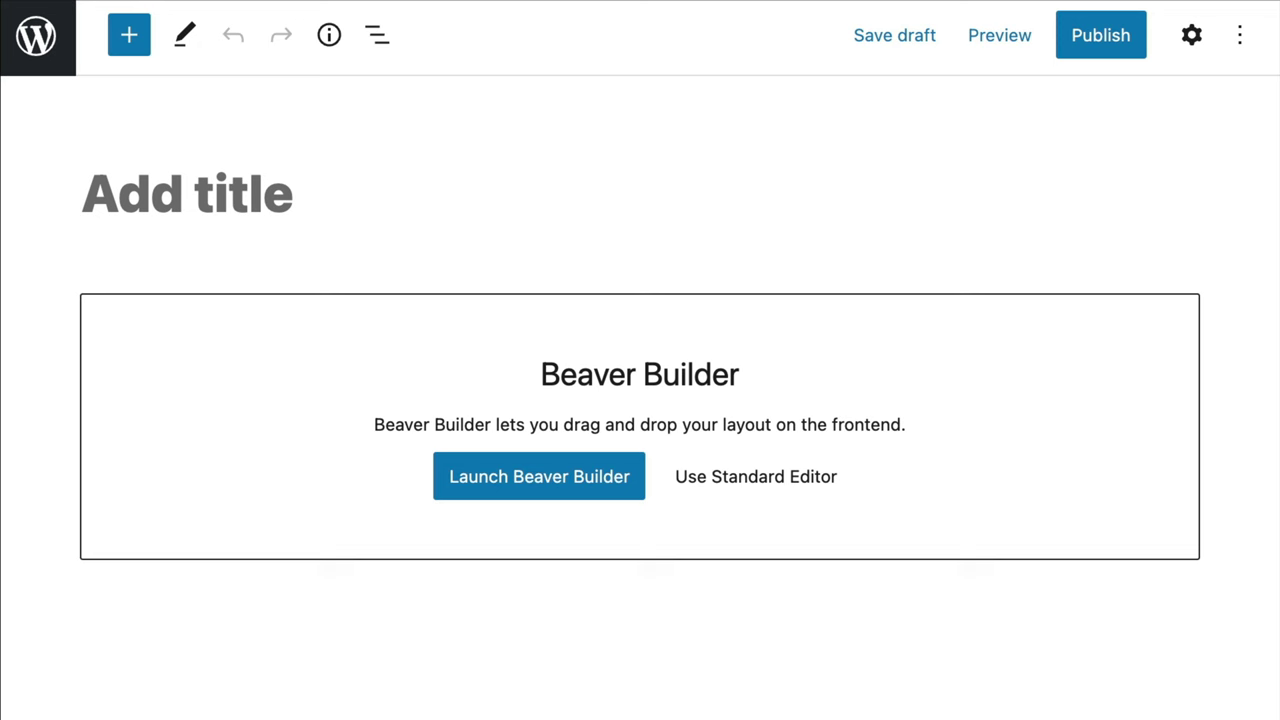
{"action": "type", "text": "Login Page"}
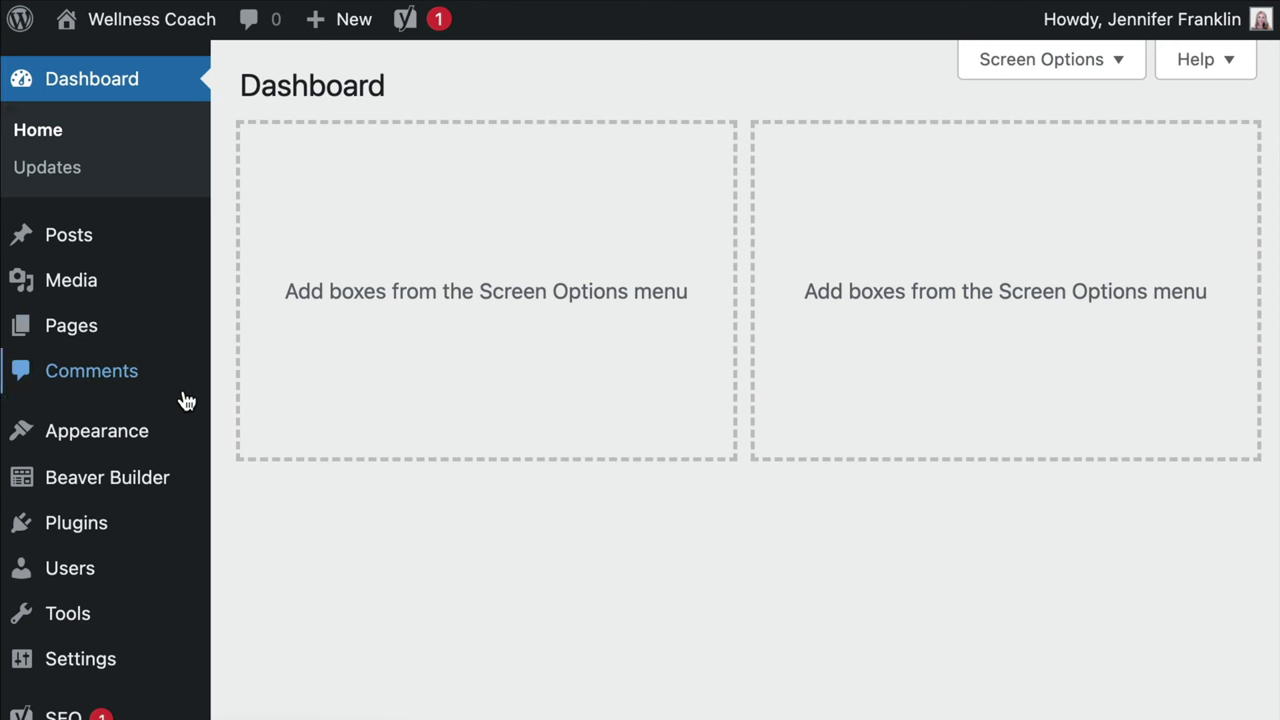
Open the site's installed themes from the dashboard
{"action": "mouse_move", "coordinate": [185, 432]}
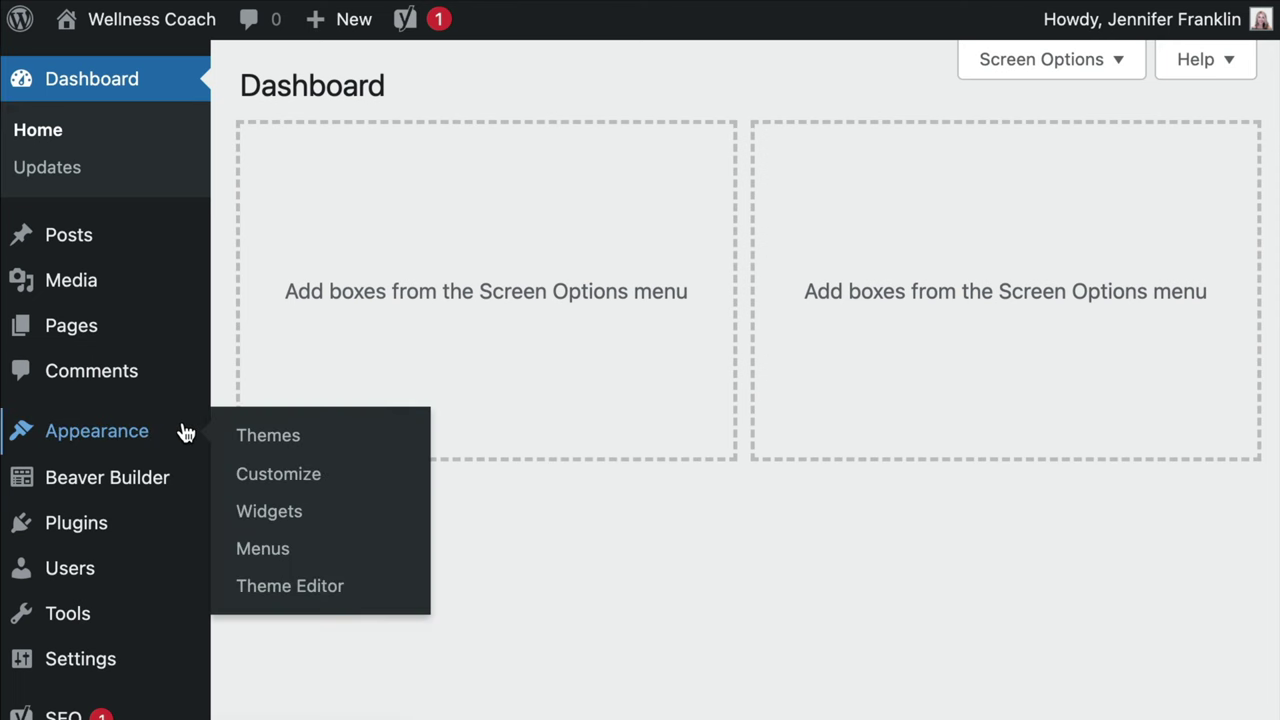
{"action": "left_click", "coordinate": [347, 438]}
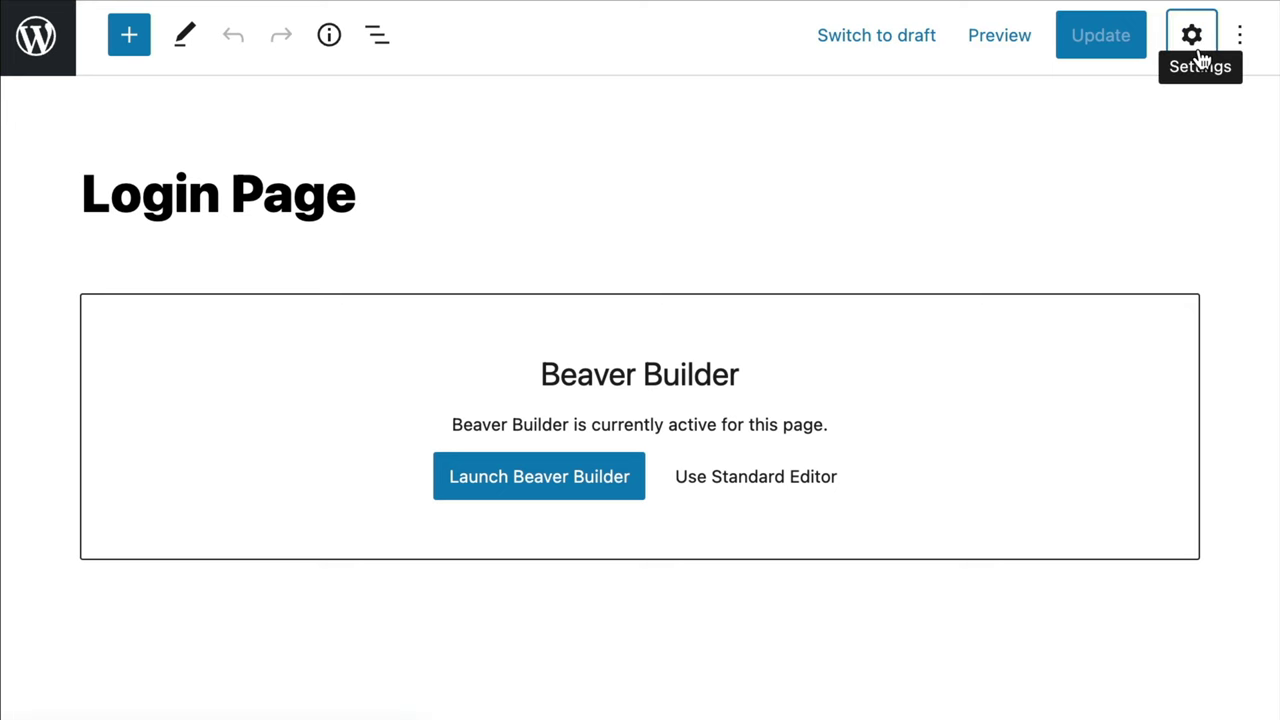
Open the page settings of the Login Page and examine the choices for its page template
{"action": "left_click", "coordinate": [1198, 55]}
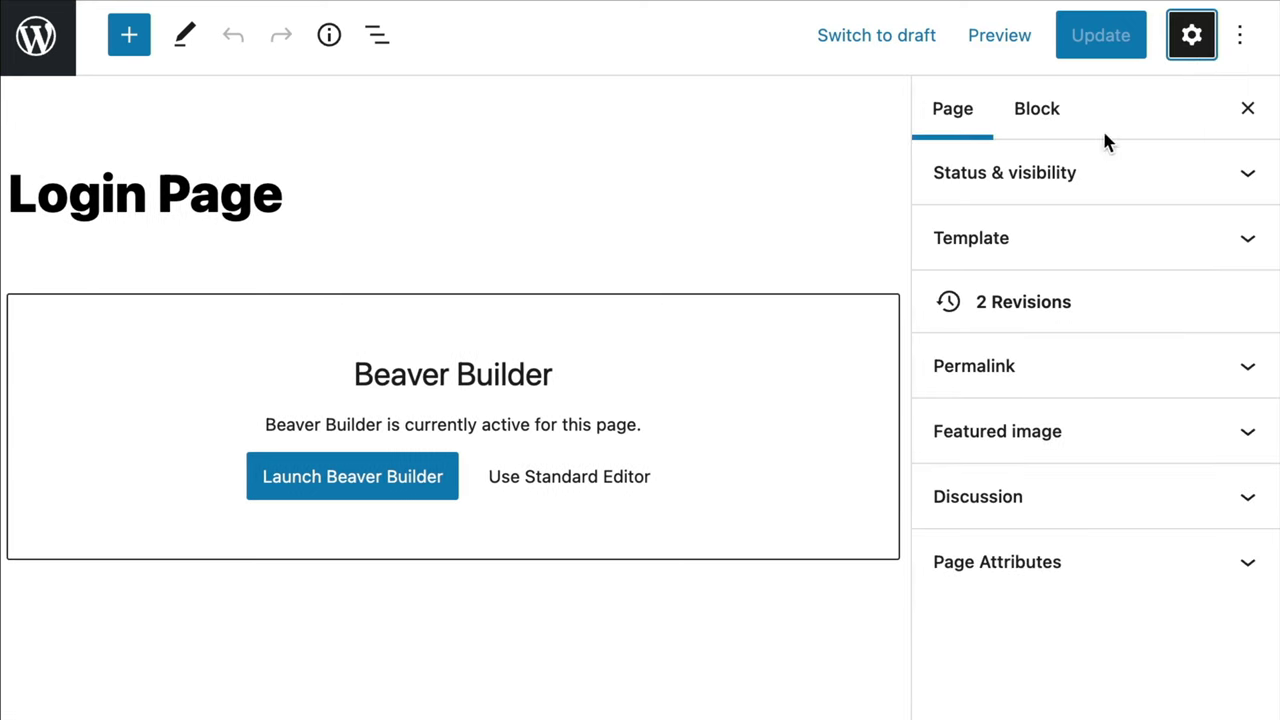
{"action": "left_click", "coordinate": [980, 138]}
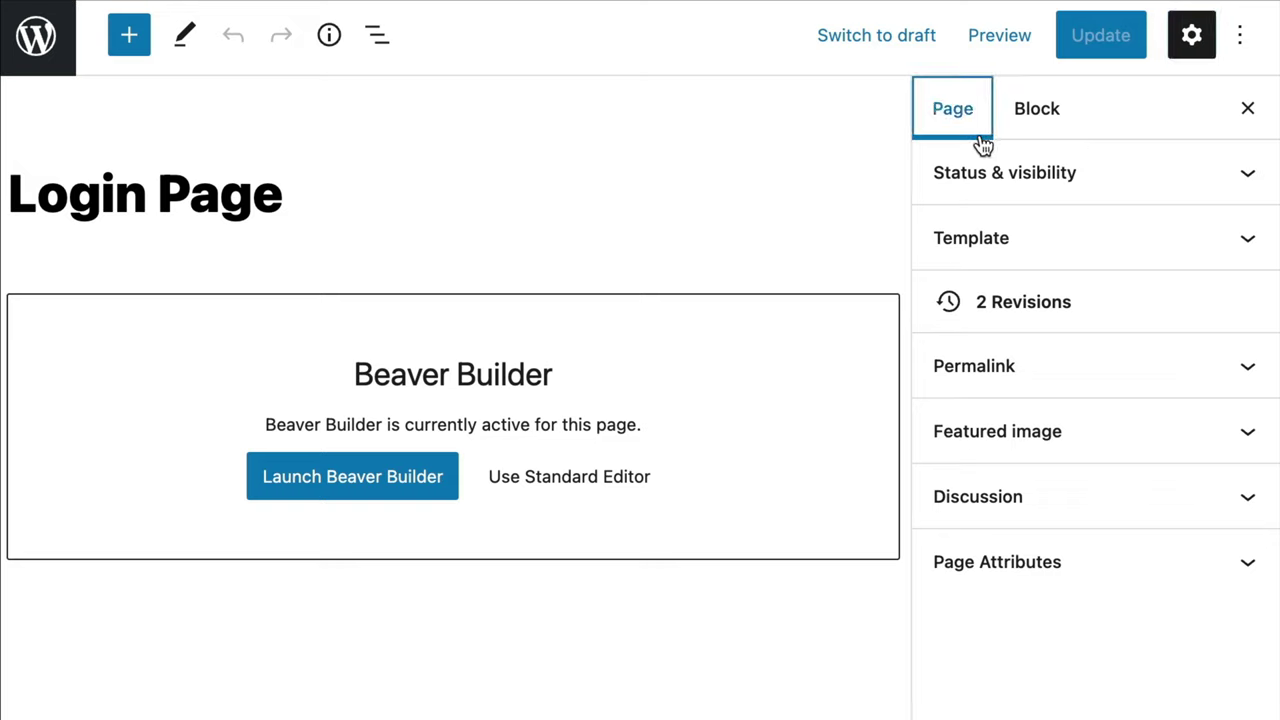
{"action": "left_click", "coordinate": [1258, 242]}
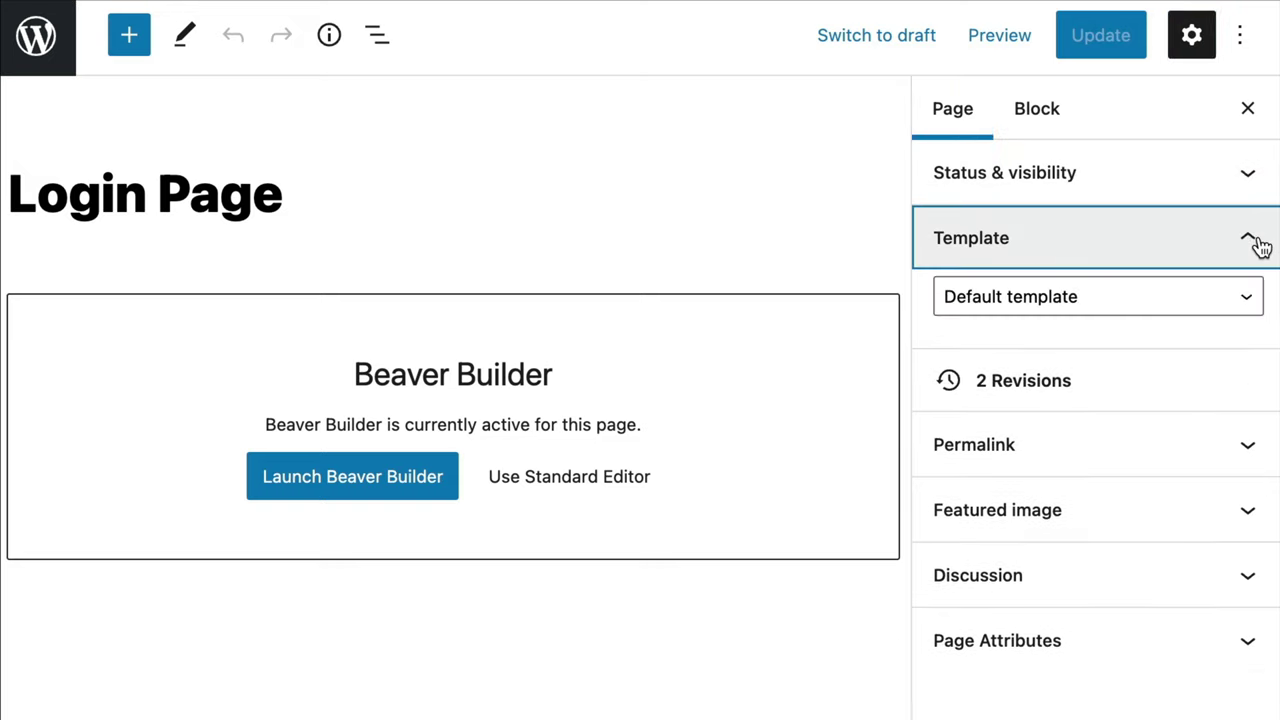
{"action": "left_click", "coordinate": [1249, 309]}
{"action": "left_click", "coordinate": [1218, 330]}
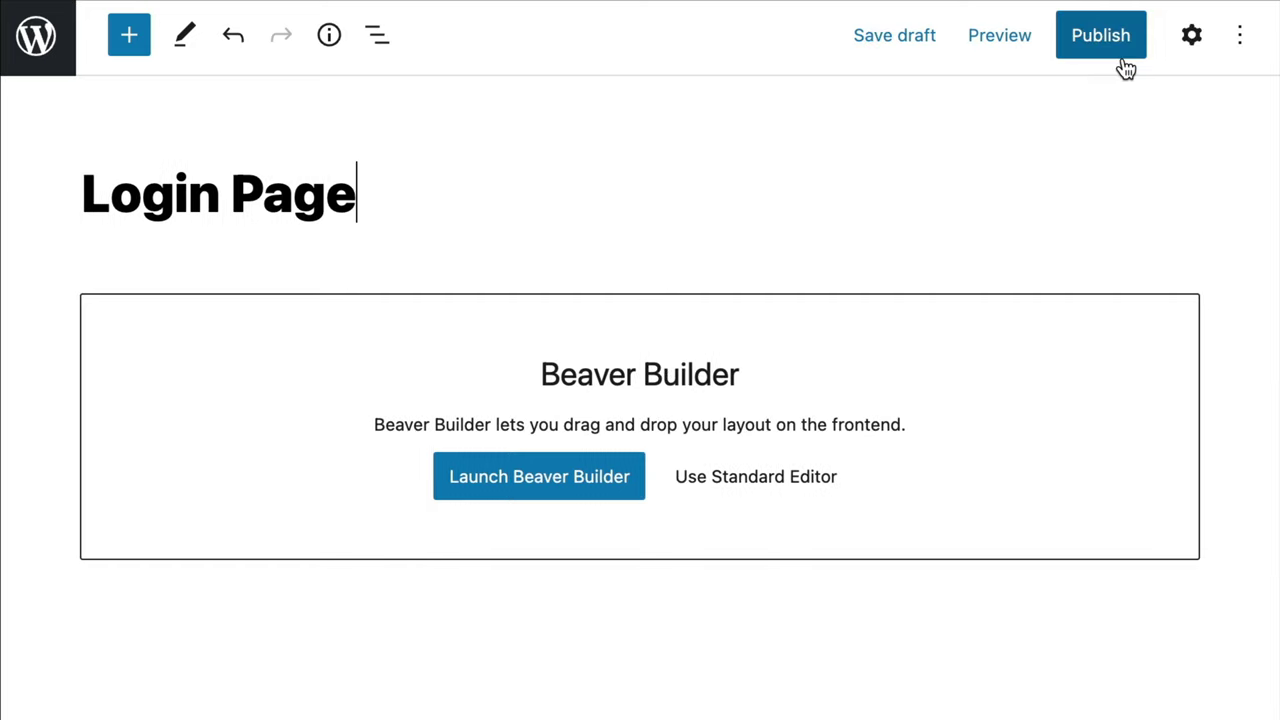
Publish the Login Page, dismiss the publishing summary and launch Beaver Builder for the page
{"action": "left_click", "coordinate": [1118, 55]}
{"action": "left_click", "coordinate": [1078, 55]}
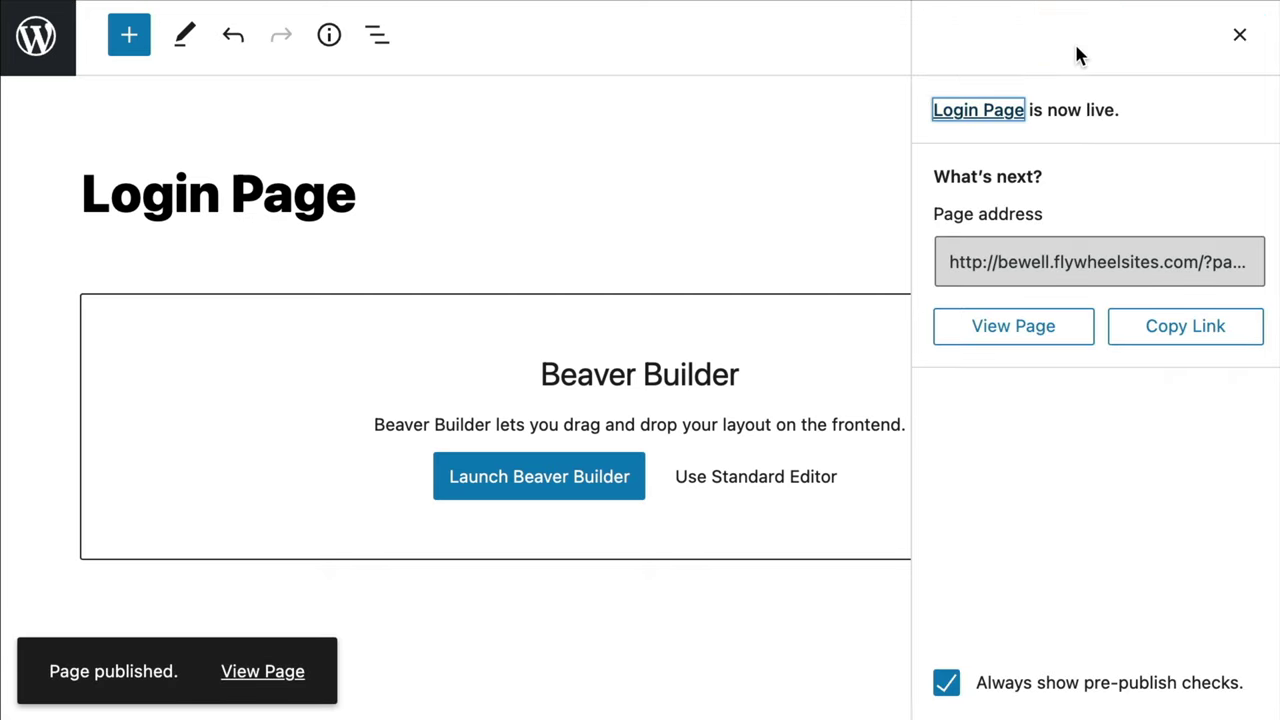
{"action": "key", "text": "Escape"}
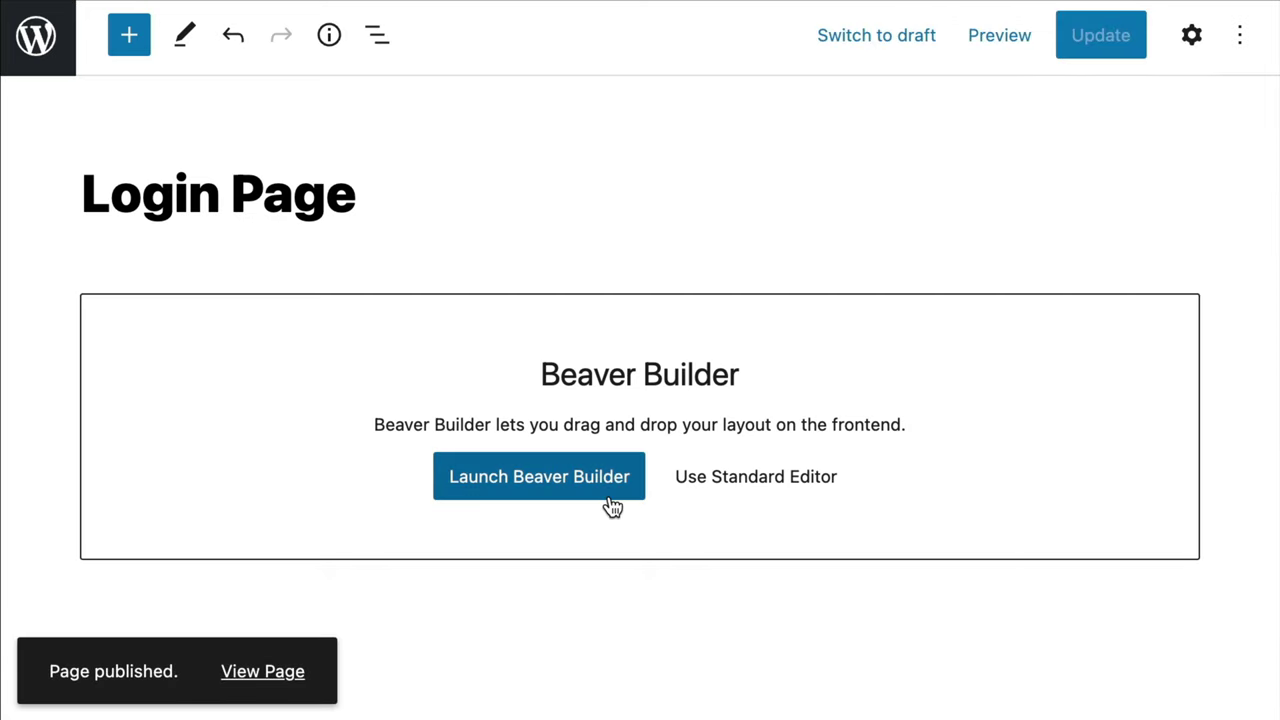
{"action": "left_click", "coordinate": [609, 500]}
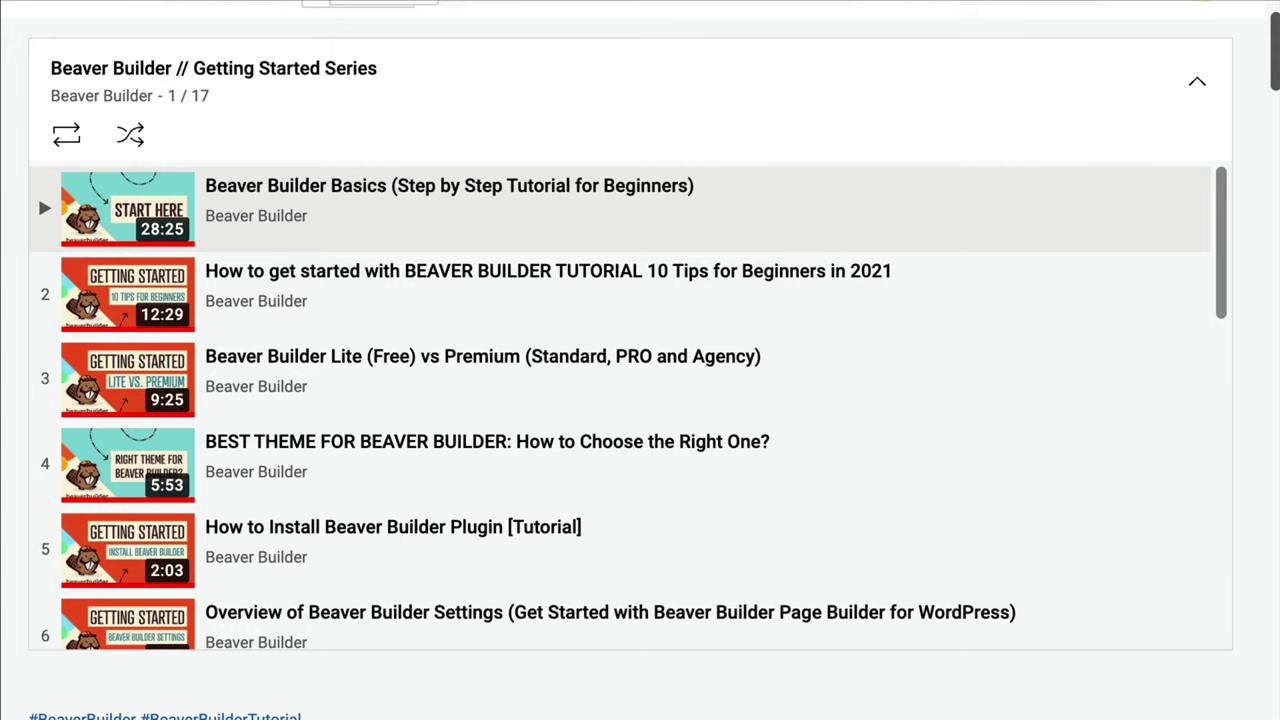
Look through the videos in the "Beaver Builder // Getting Started Series" playlist
{"action": "scroll", "coordinate": [37, 191], "scroll_direction": "down", "scroll_amount": 3}
{"action": "scroll", "coordinate": [629, 406], "scroll_direction": "down", "scroll_amount": 3}
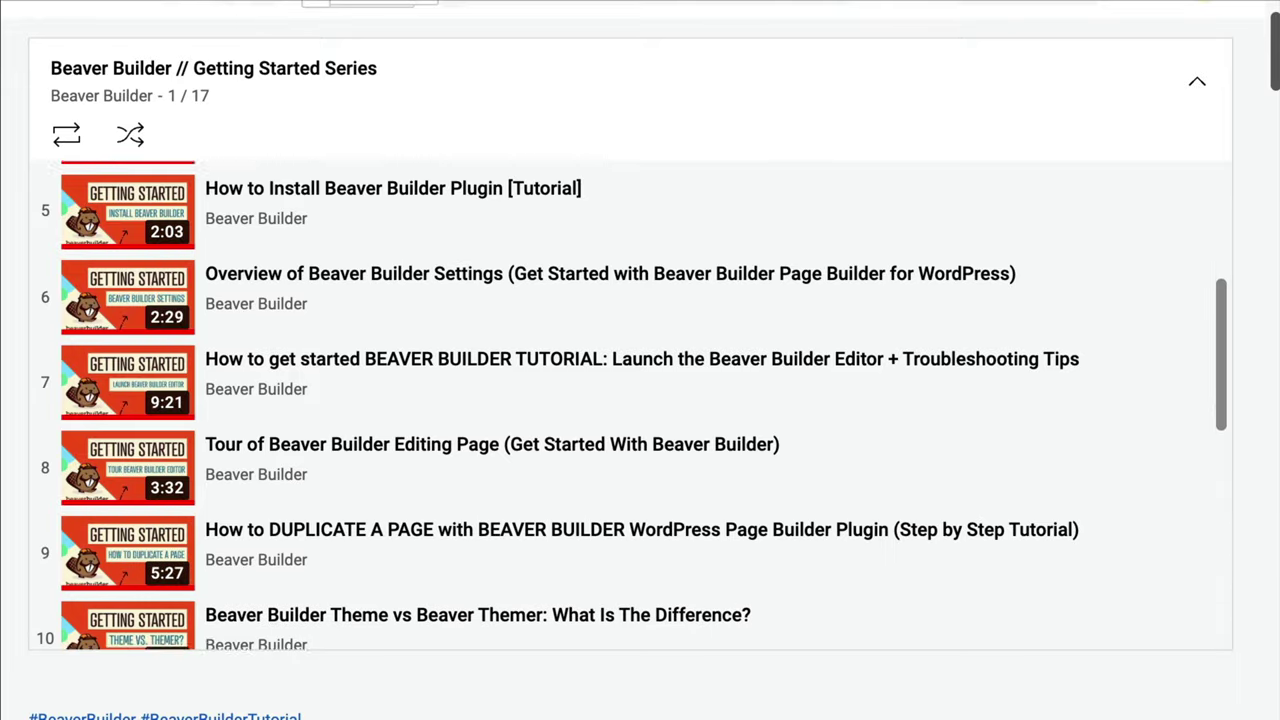
{"action": "scroll", "coordinate": [629, 406], "scroll_direction": "down", "scroll_amount": 5}
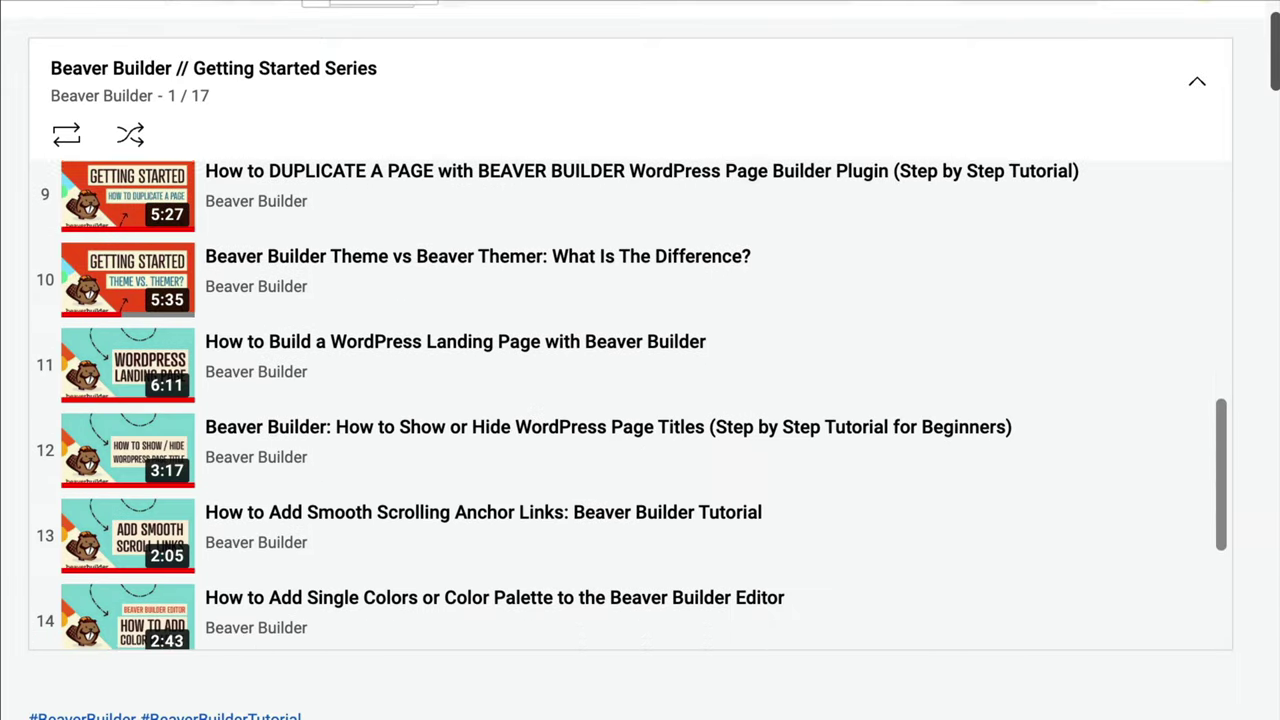
{"action": "scroll", "coordinate": [629, 406], "scroll_direction": "down", "scroll_amount": 1}
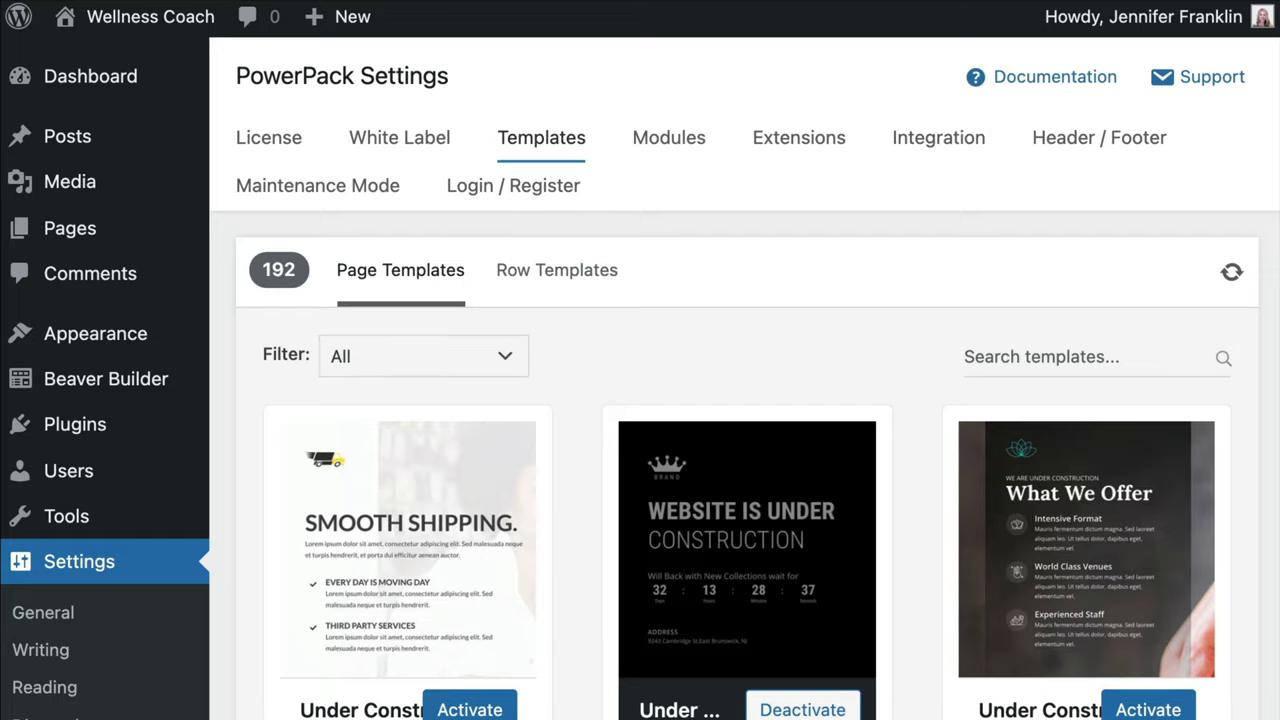
Browse the PowerPack page templates to the login designs and preview the one with the dark green leaf background
{"action": "scroll", "coordinate": [745, 400], "scroll_direction": "down", "scroll_amount": 7}
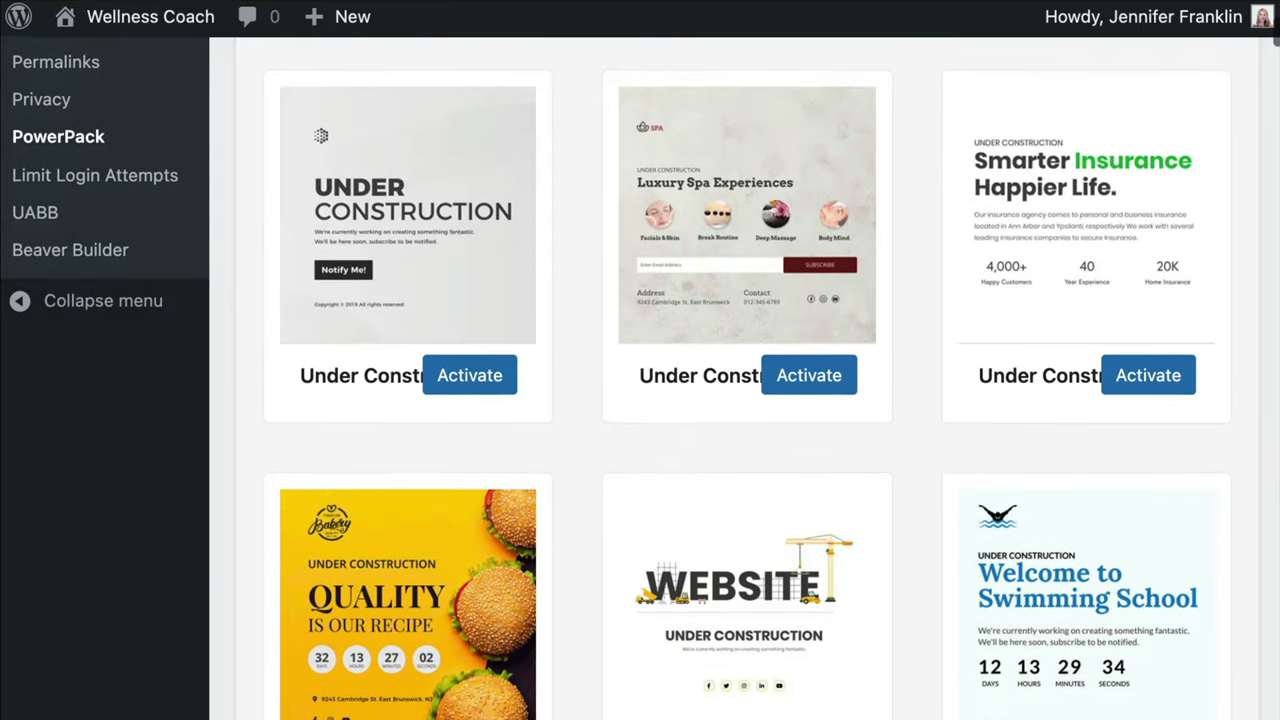
{"action": "scroll", "coordinate": [745, 400], "scroll_direction": "down", "scroll_amount": 8}
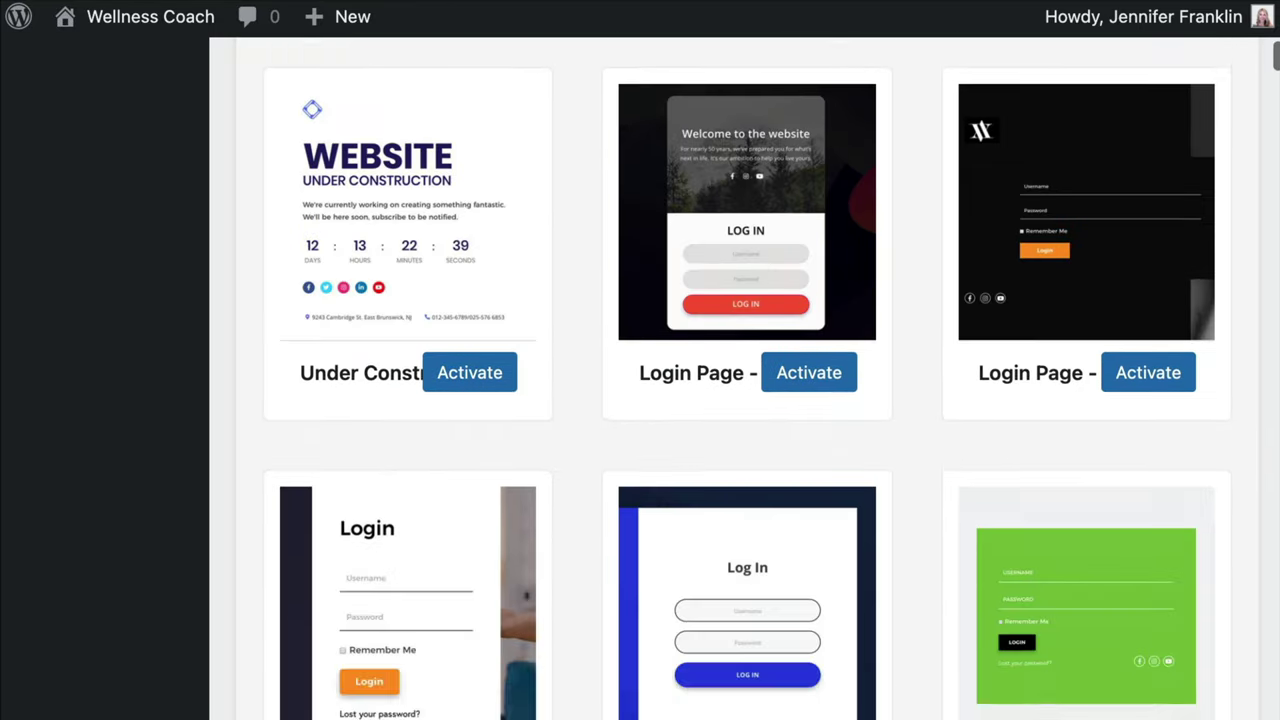
{"action": "scroll", "coordinate": [745, 400], "scroll_direction": "down", "scroll_amount": 6}
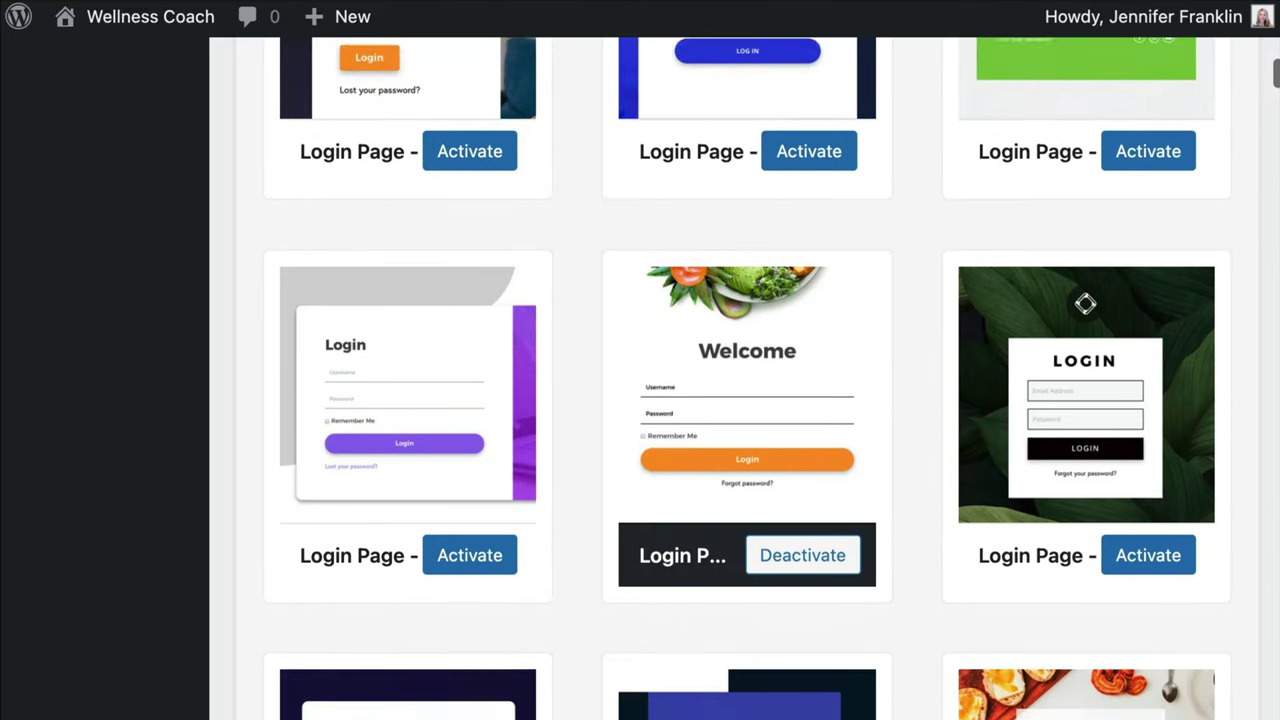
{"action": "scroll", "coordinate": [1140, 310], "scroll_direction": "down", "scroll_amount": 1}
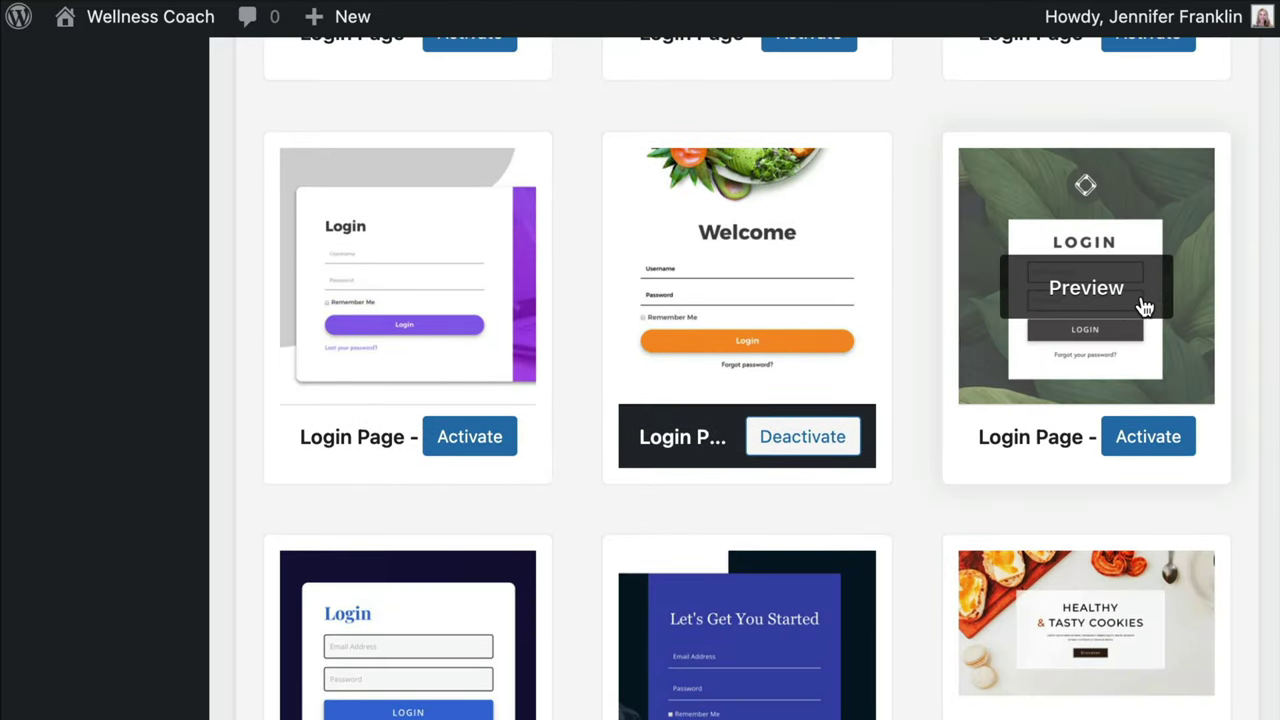
{"action": "left_click", "coordinate": [1145, 307]}
{"action": "scroll", "coordinate": [640, 382], "scroll_direction": "down", "scroll_amount": 3}
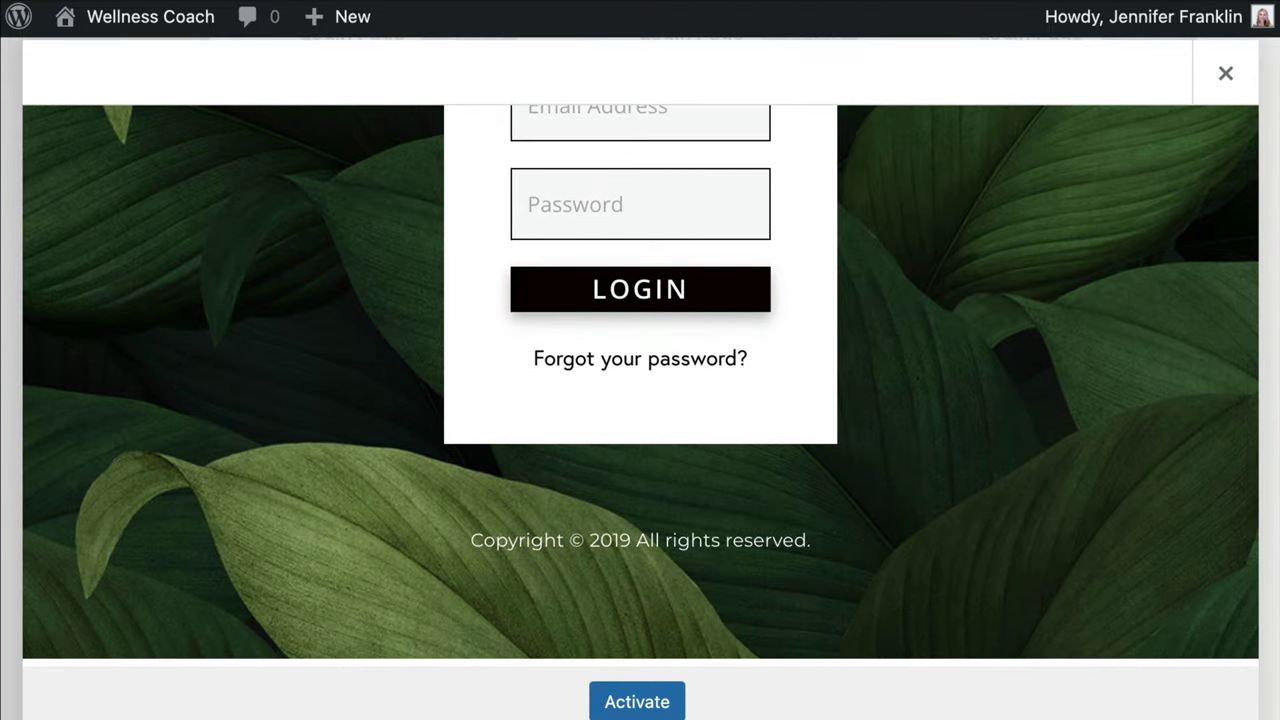
{"action": "scroll", "coordinate": [640, 382], "scroll_direction": "up", "scroll_amount": 3}
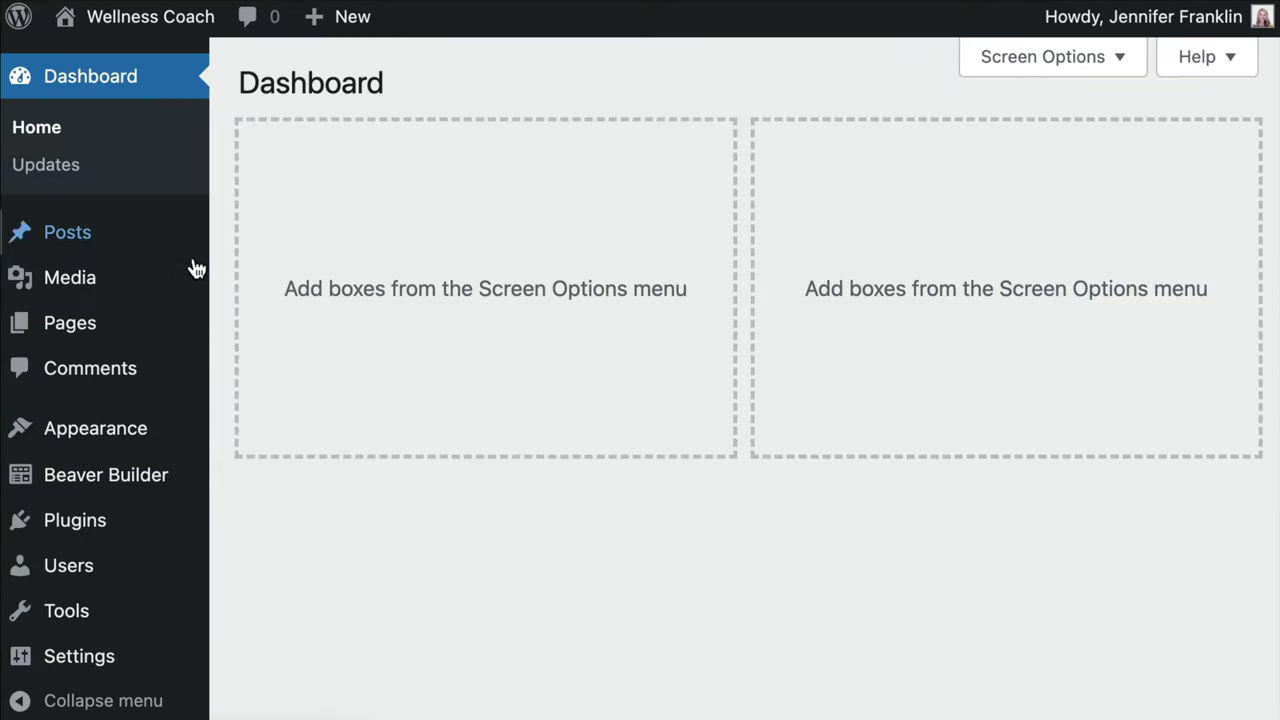
Open the page templates in the PowerPack settings and find the login page designs
{"action": "mouse_move", "coordinate": [163, 666]}
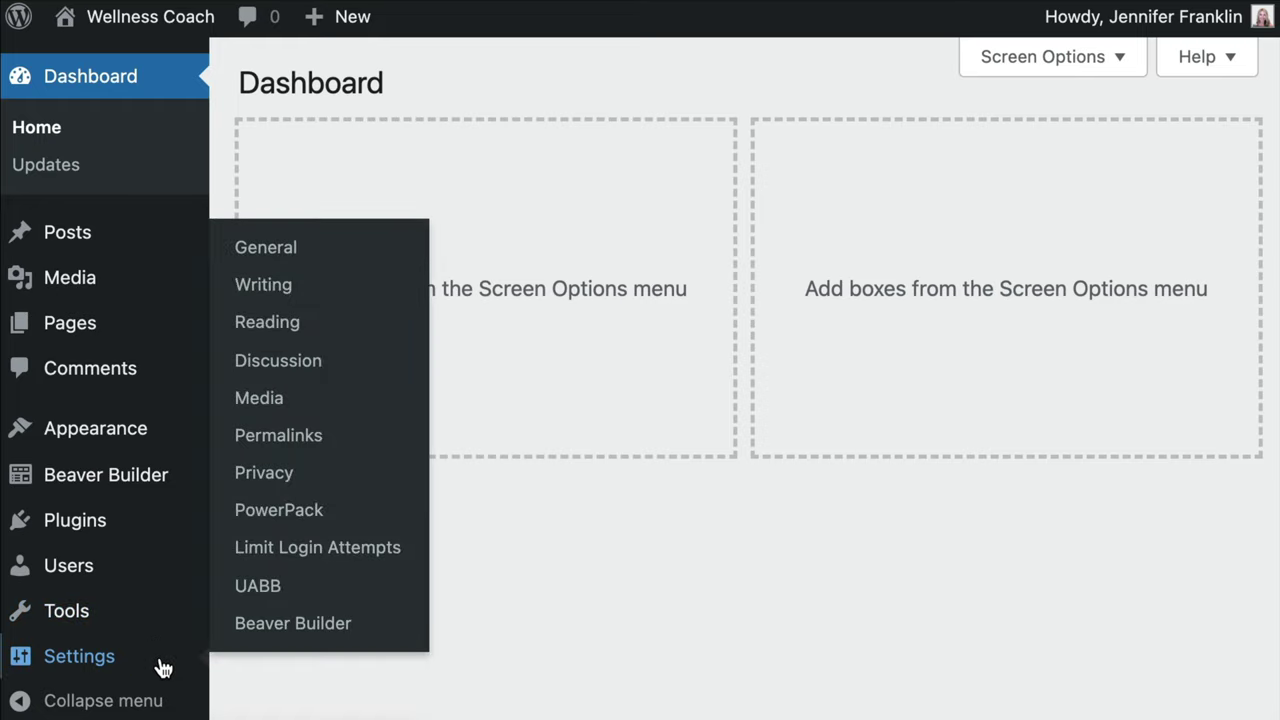
{"action": "left_click", "coordinate": [345, 514]}
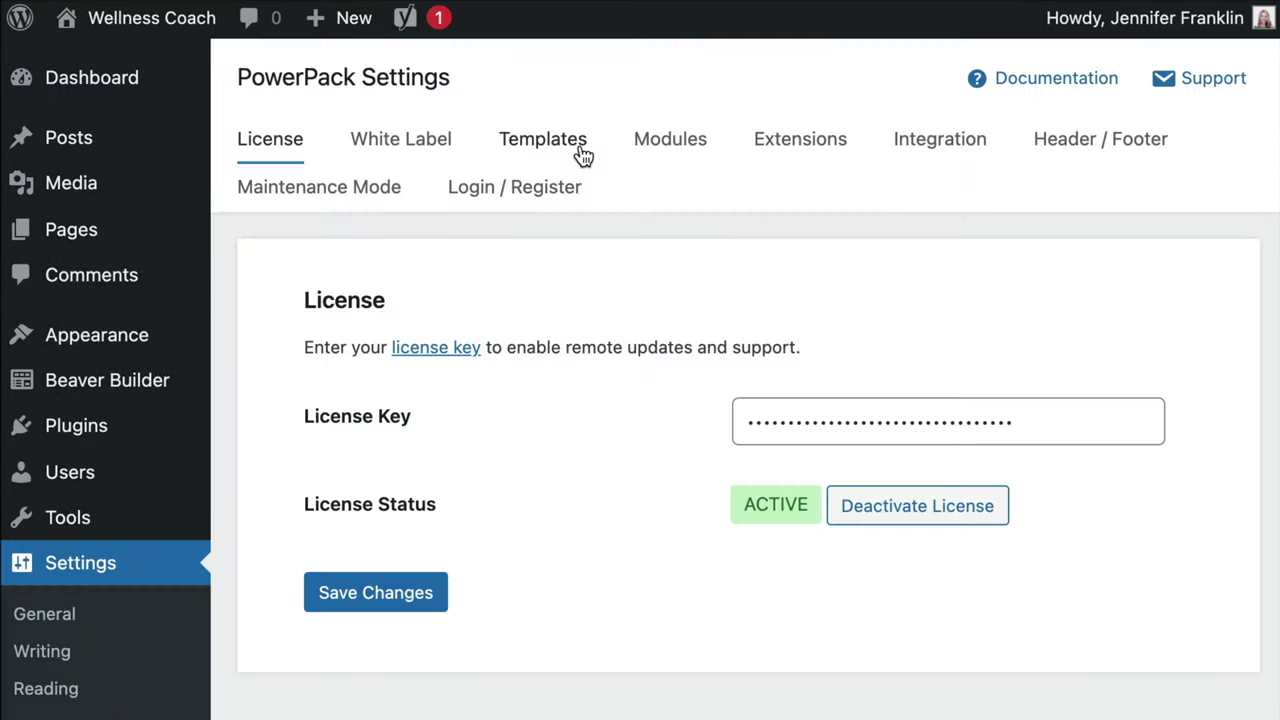
{"action": "left_click", "coordinate": [580, 154]}
{"action": "scroll", "coordinate": [745, 400], "scroll_direction": "down", "scroll_amount": 5}
{"action": "scroll", "coordinate": [745, 400], "scroll_direction": "down", "scroll_amount": 10}
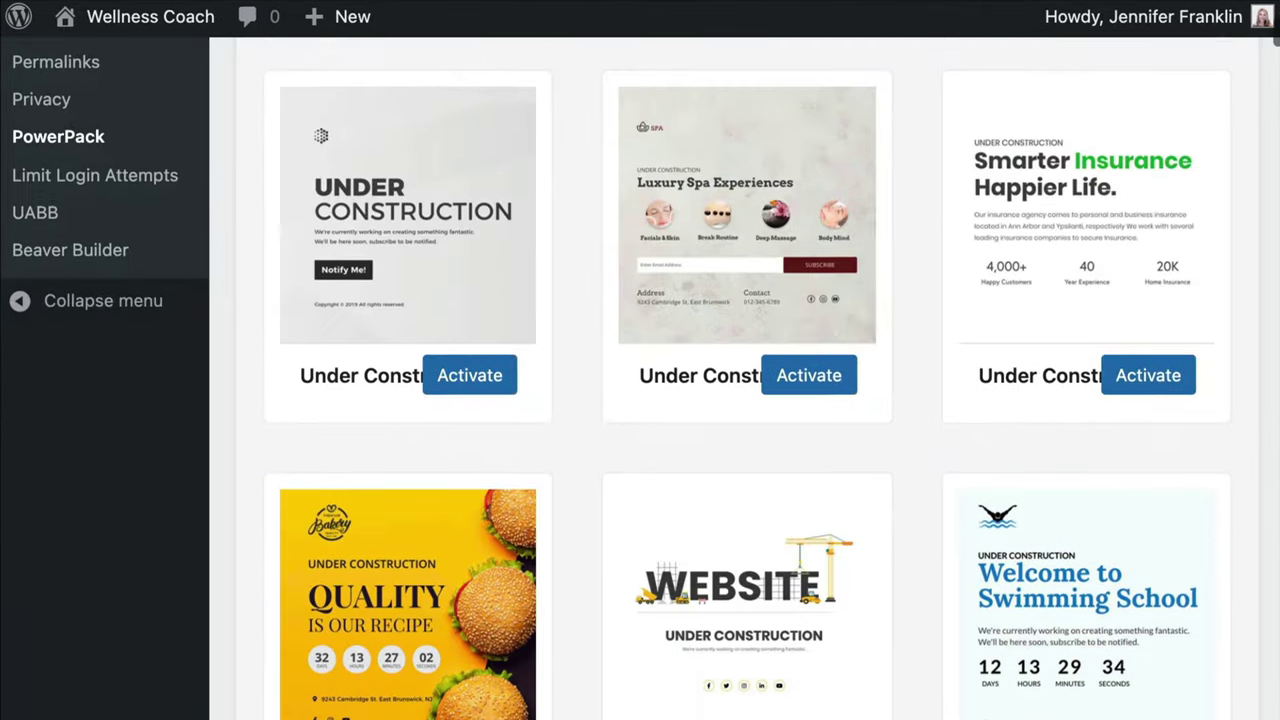
{"action": "scroll", "coordinate": [745, 400], "scroll_direction": "down", "scroll_amount": 8}
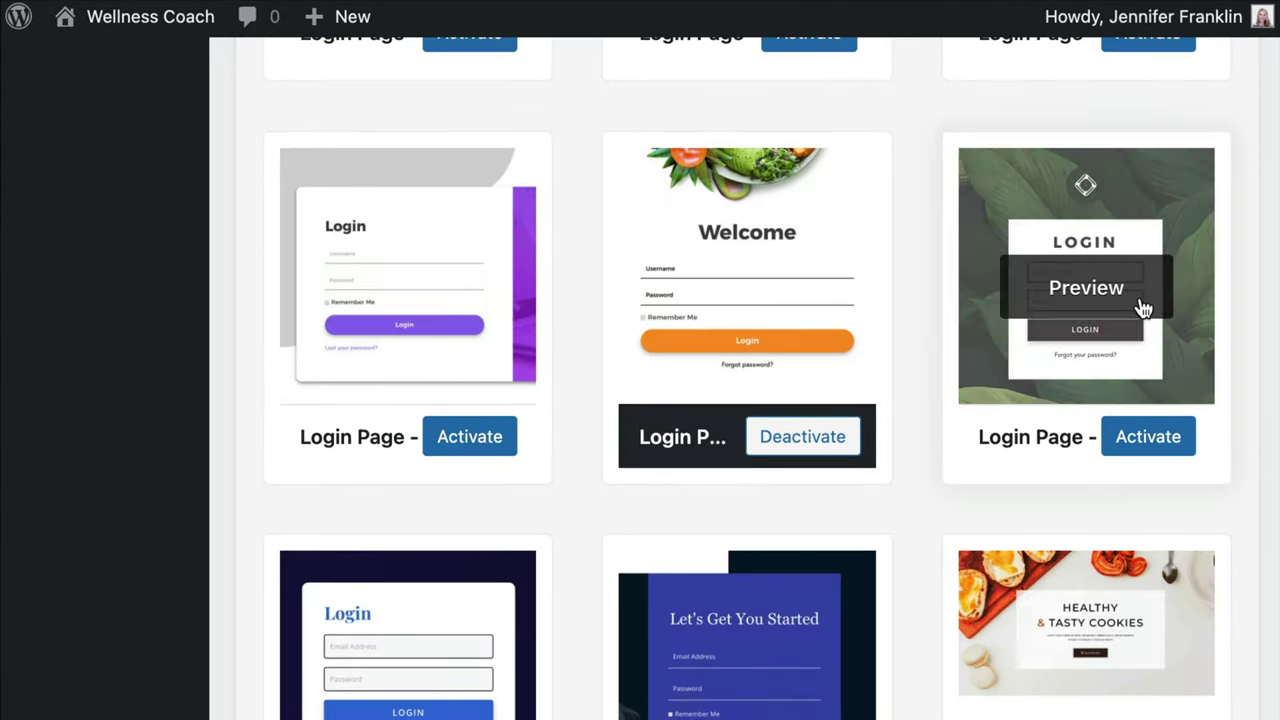
Preview the login page template with the dark green leaf background and activate it
{"action": "left_click", "coordinate": [1145, 307]}
{"action": "scroll", "coordinate": [640, 380], "scroll_direction": "down", "scroll_amount": 5}
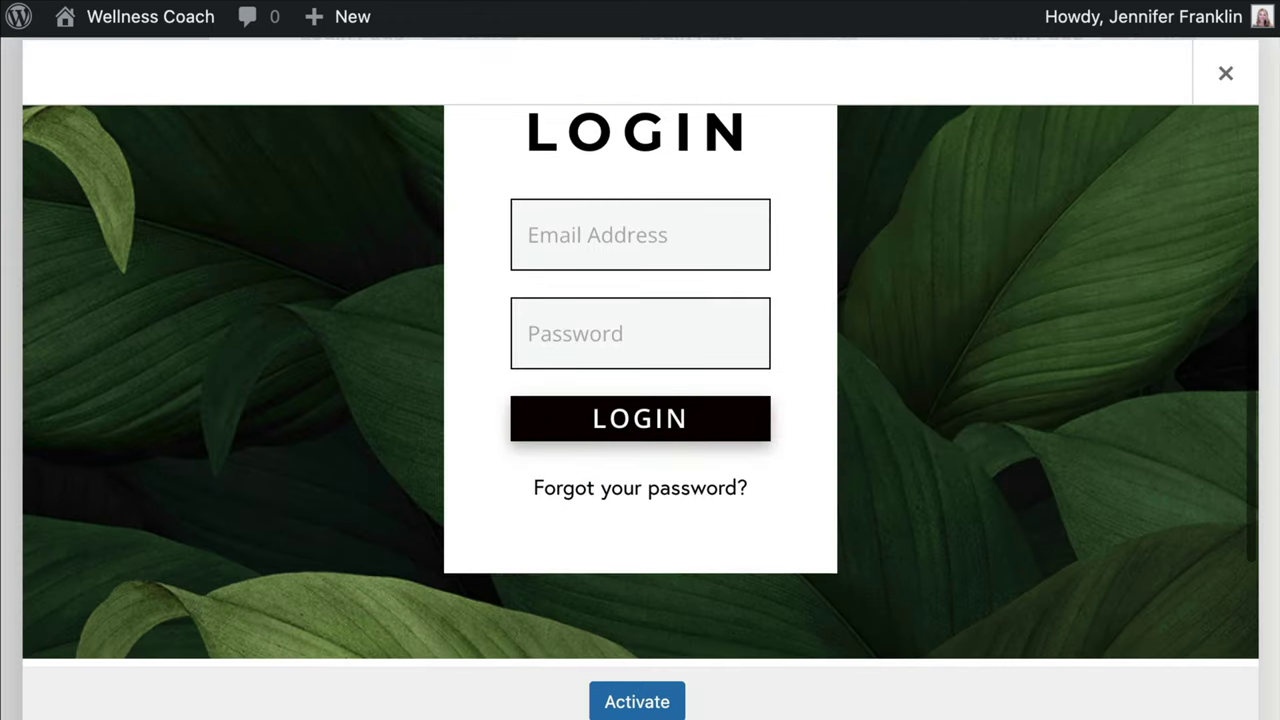
{"action": "scroll", "coordinate": [640, 380], "scroll_direction": "down", "scroll_amount": 1}
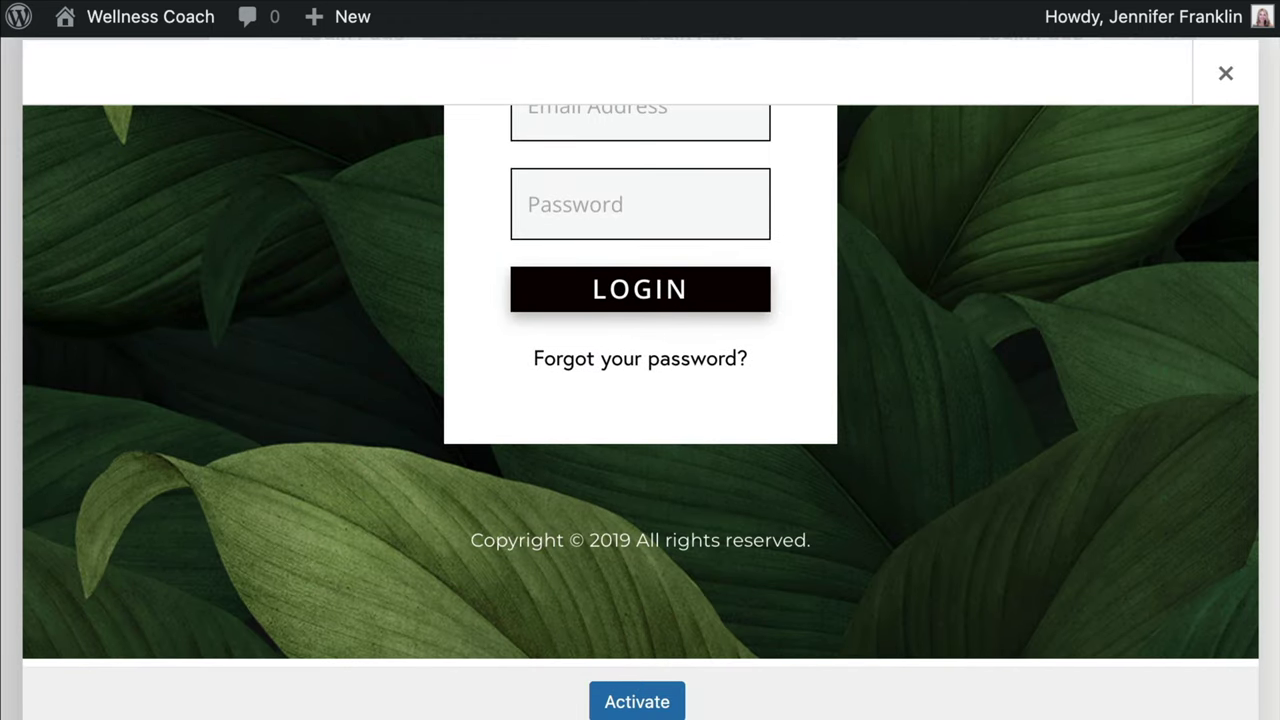
{"action": "scroll", "coordinate": [640, 380], "scroll_direction": "up", "scroll_amount": 3}
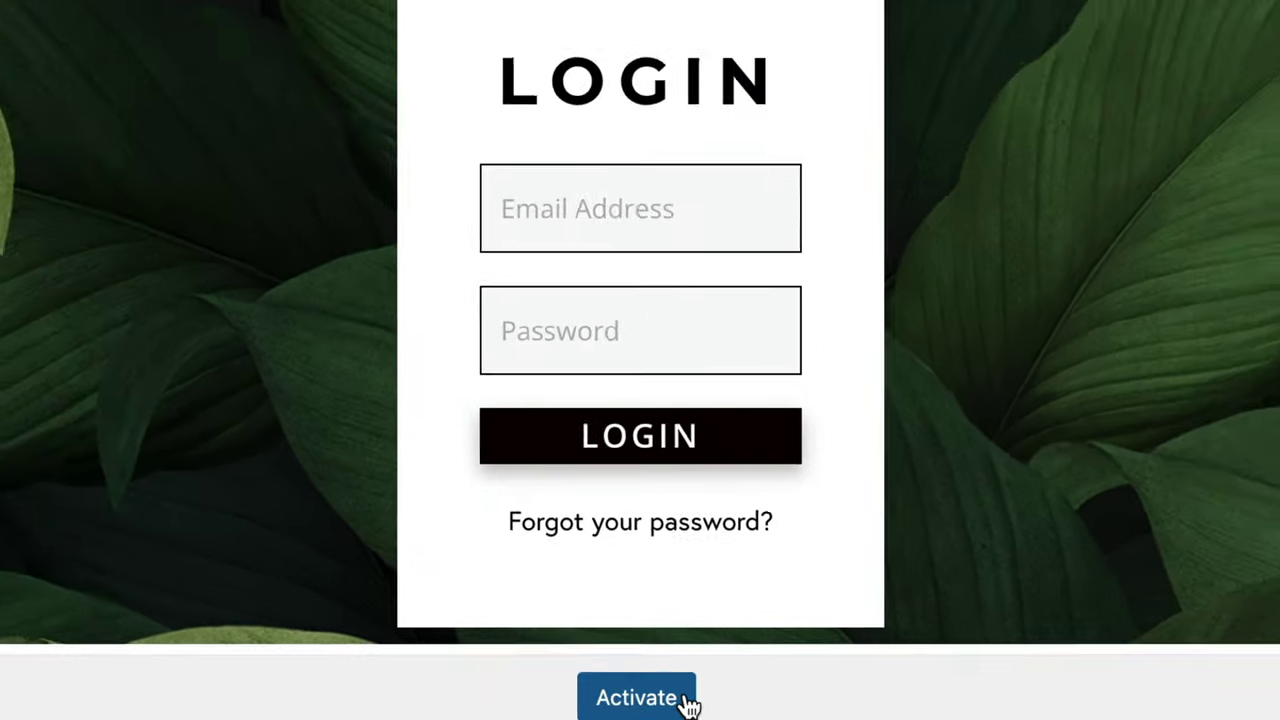
{"action": "left_click", "coordinate": [690, 700]}
Open the Login Page from the list of all pages in the Beaver Builder editor
{"action": "mouse_move", "coordinate": [171, 160]}
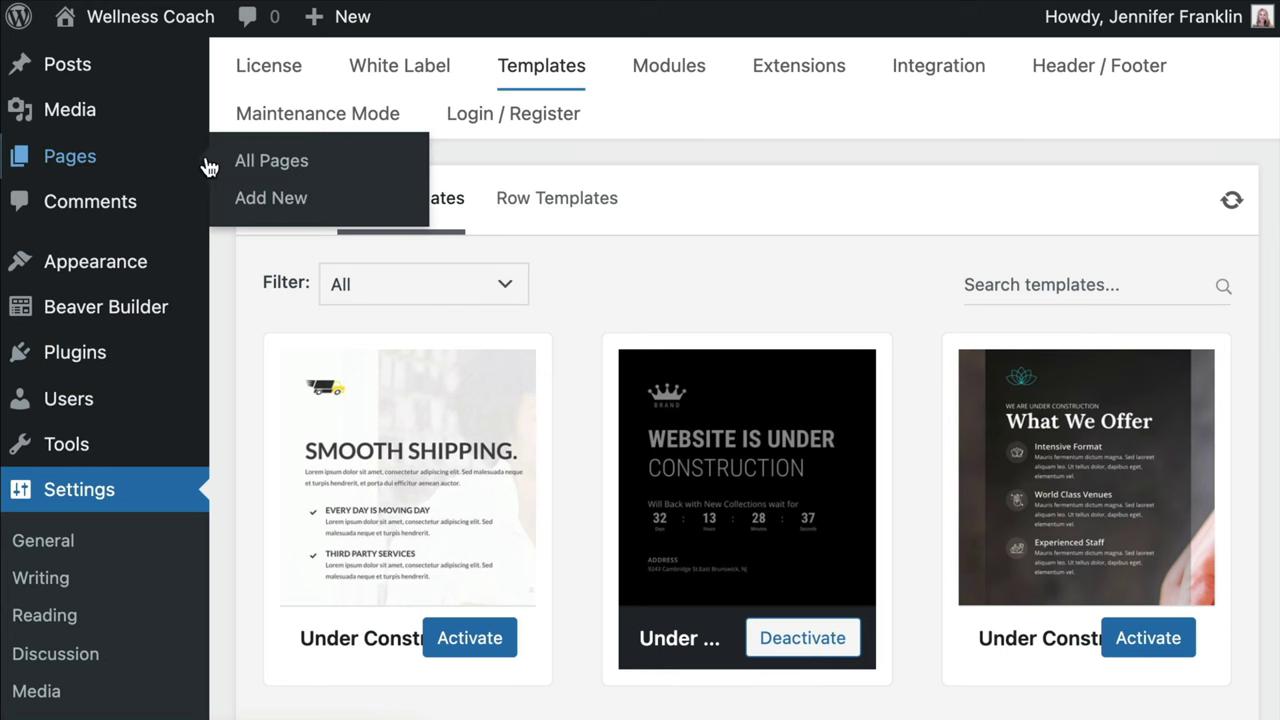
{"action": "left_click", "coordinate": [347, 172]}
{"action": "mouse_move", "coordinate": [514, 577]}
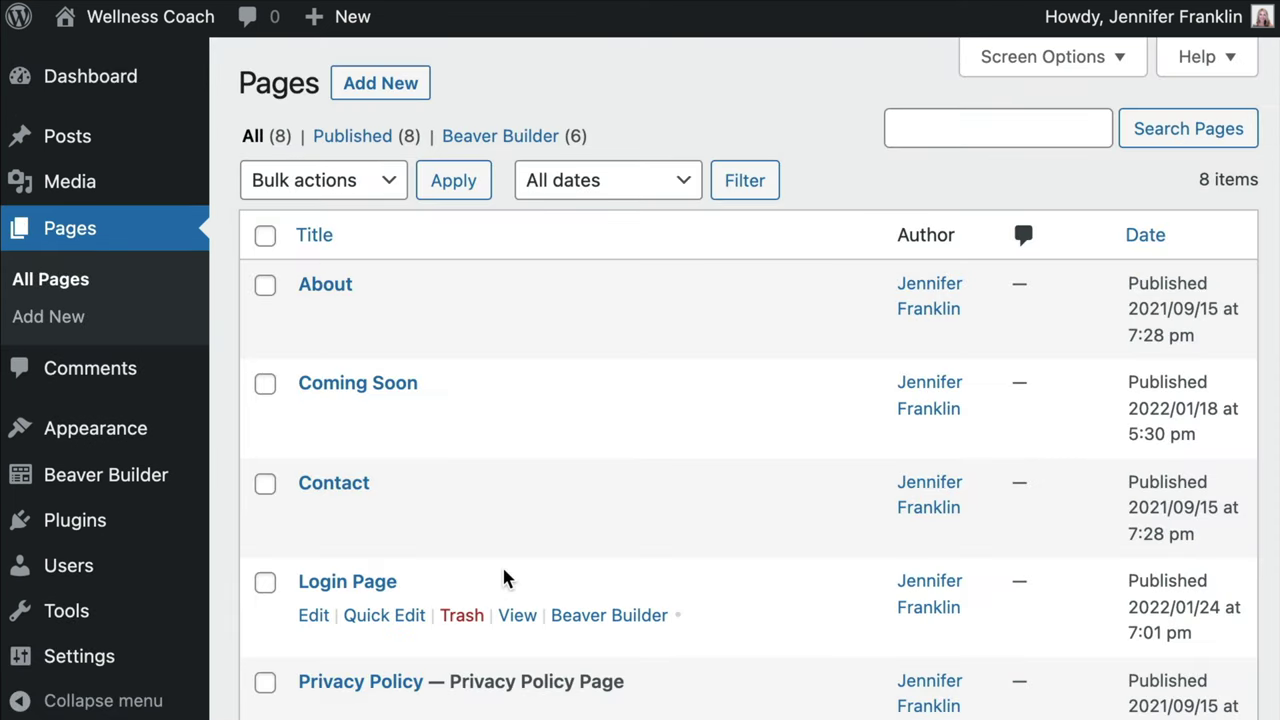
{"action": "left_click", "coordinate": [638, 616]}
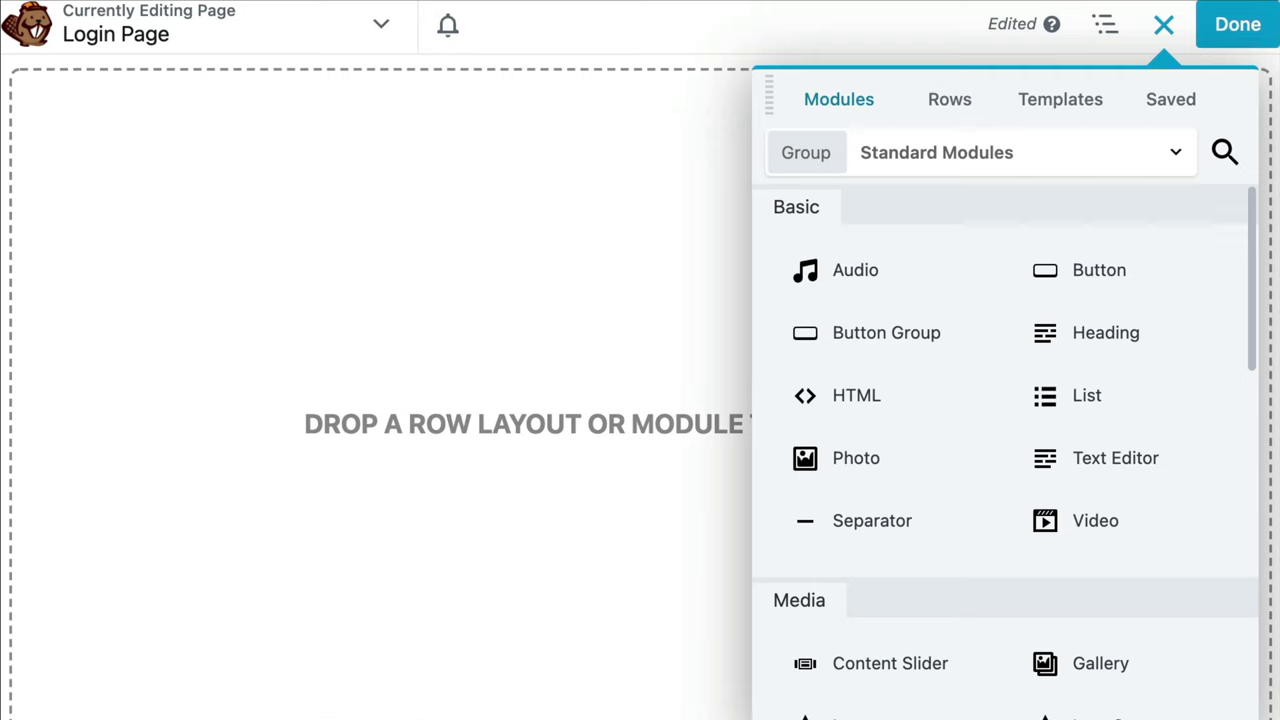
Apply the Login Page - 3 template from the PowerPack Layouts group to the empty page
{"action": "left_click", "coordinate": [1102, 110]}
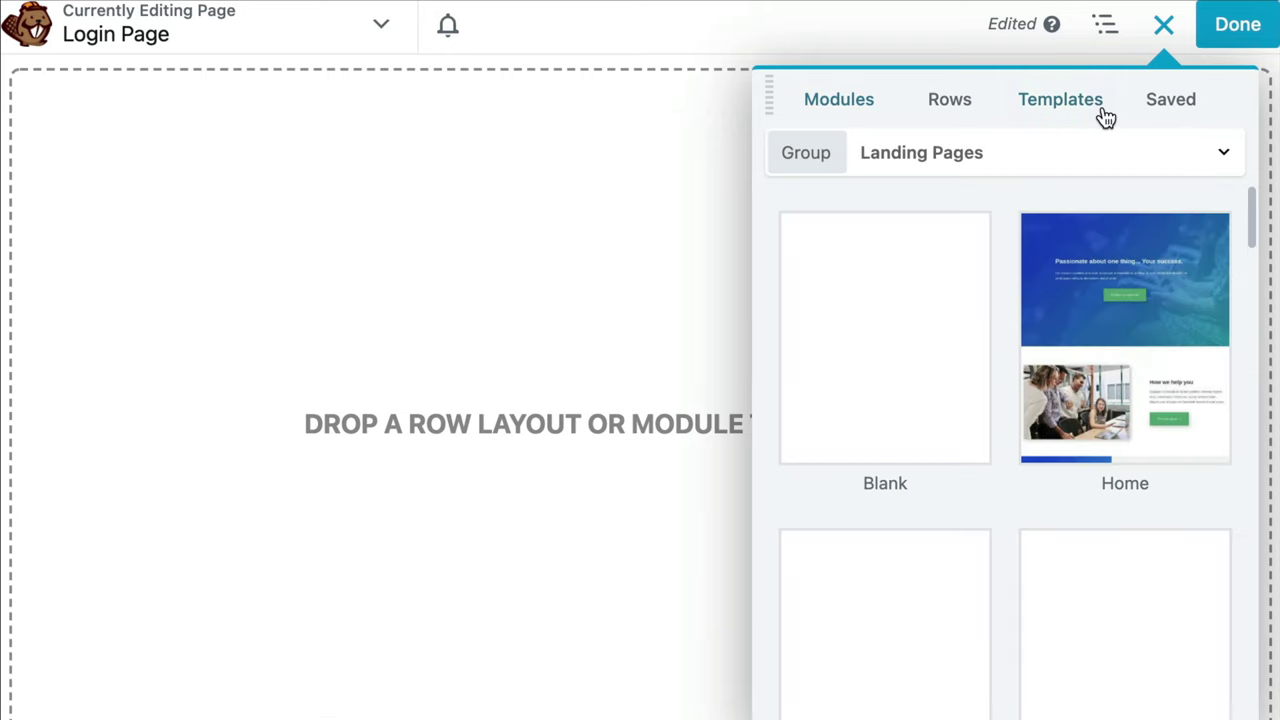
{"action": "left_click", "coordinate": [1209, 173]}
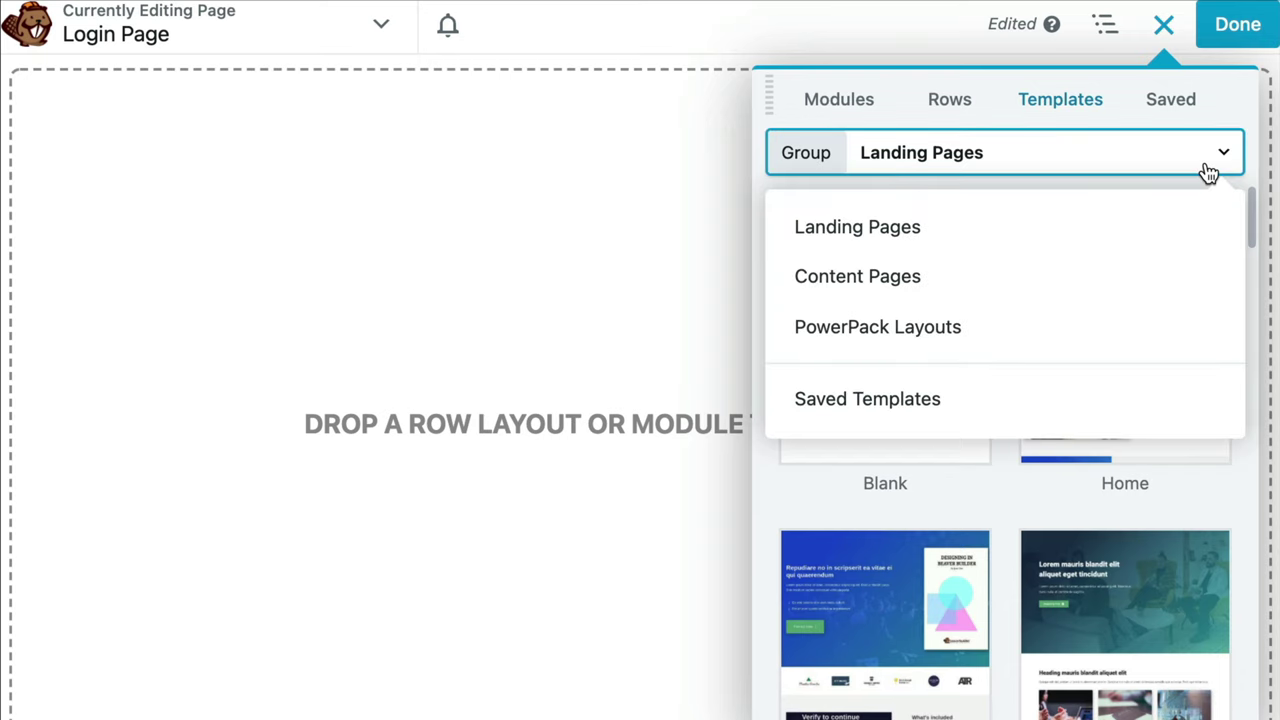
{"action": "left_click", "coordinate": [1087, 333]}
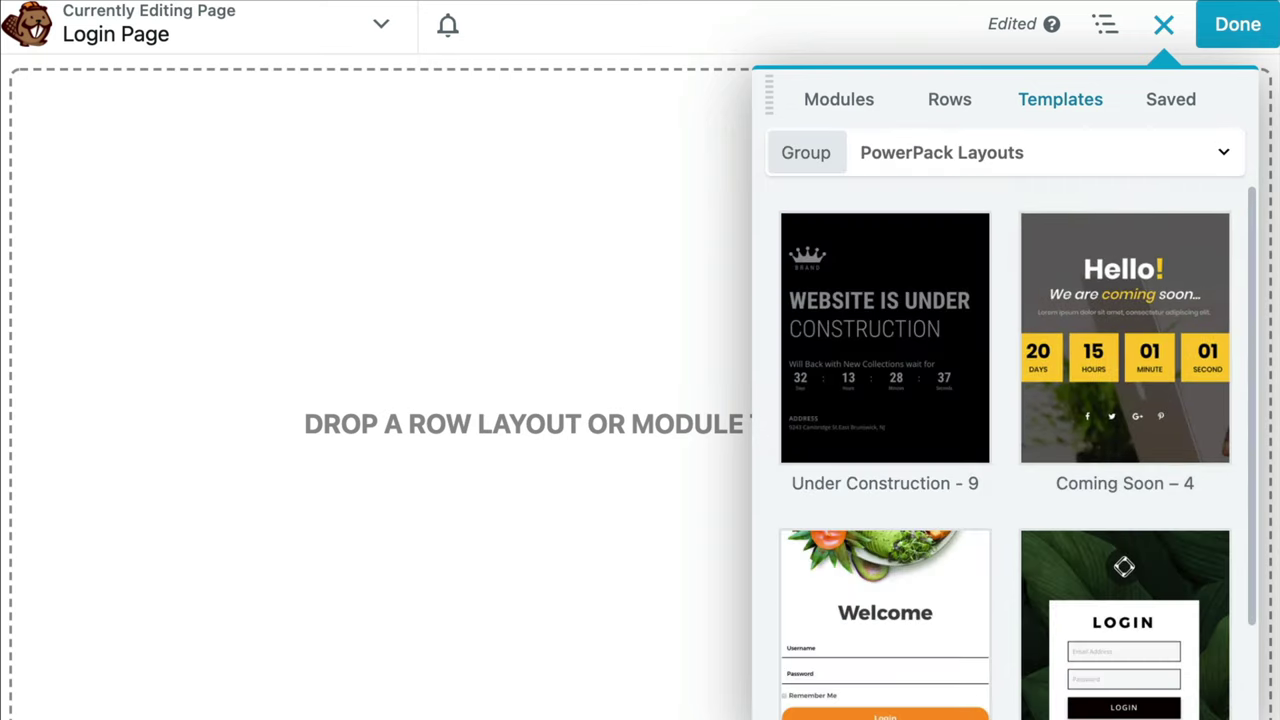
{"action": "scroll", "coordinate": [1018, 530], "scroll_direction": "down", "scroll_amount": 3}
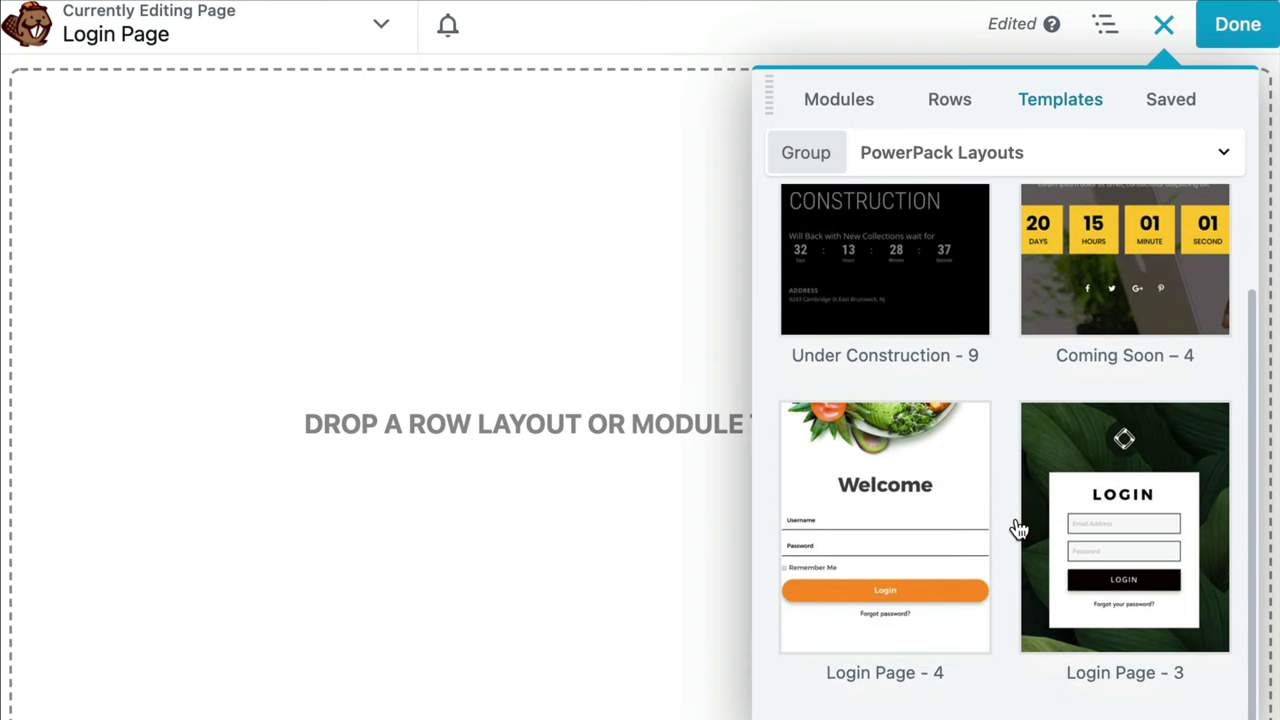
{"action": "left_click", "coordinate": [1078, 456]}
{"action": "scroll", "coordinate": [1078, 456], "scroll_direction": "down", "scroll_amount": 3}
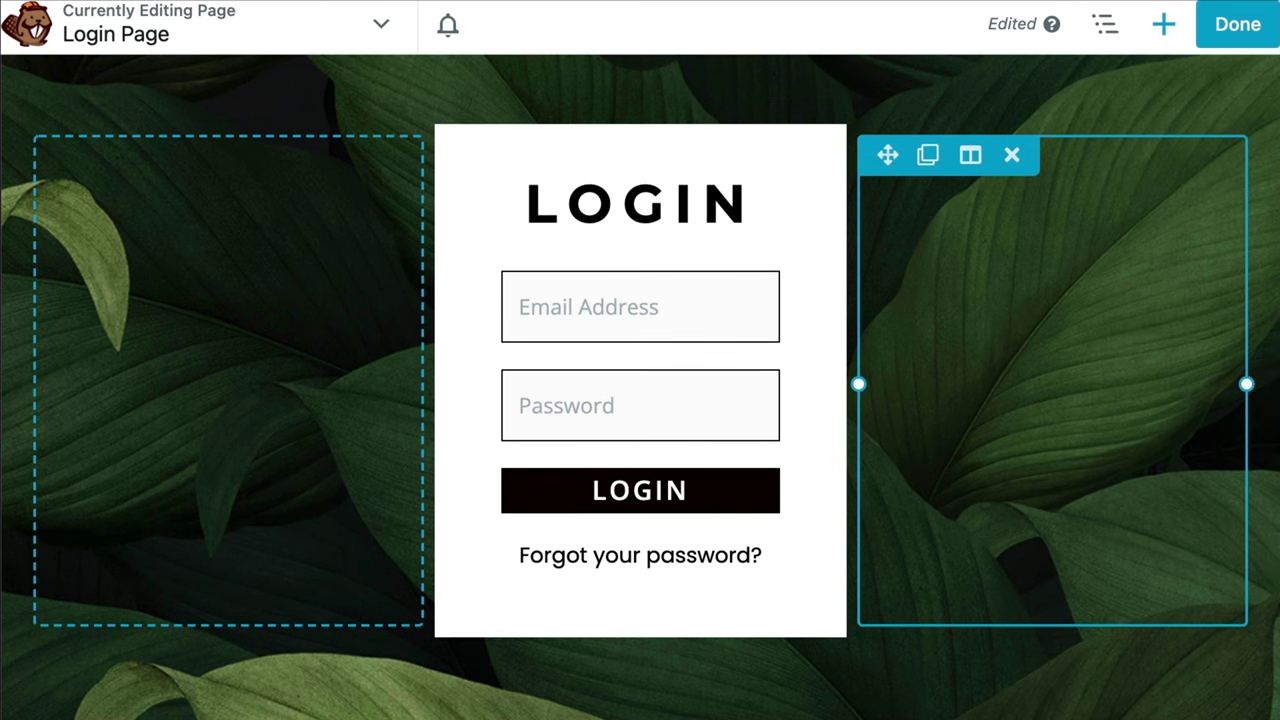
Replace the page's existing layout with the Blank template from the Landing Pages group
{"action": "left_click", "coordinate": [1164, 26]}
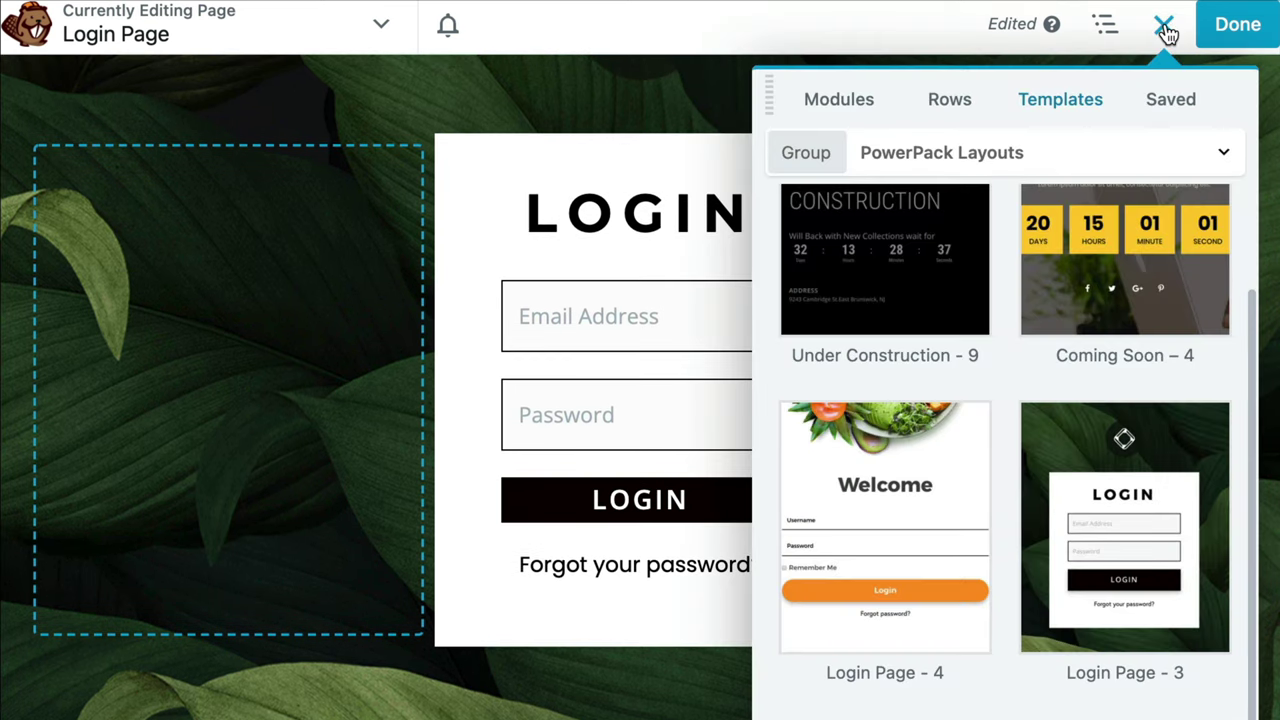
{"action": "left_click", "coordinate": [1104, 120]}
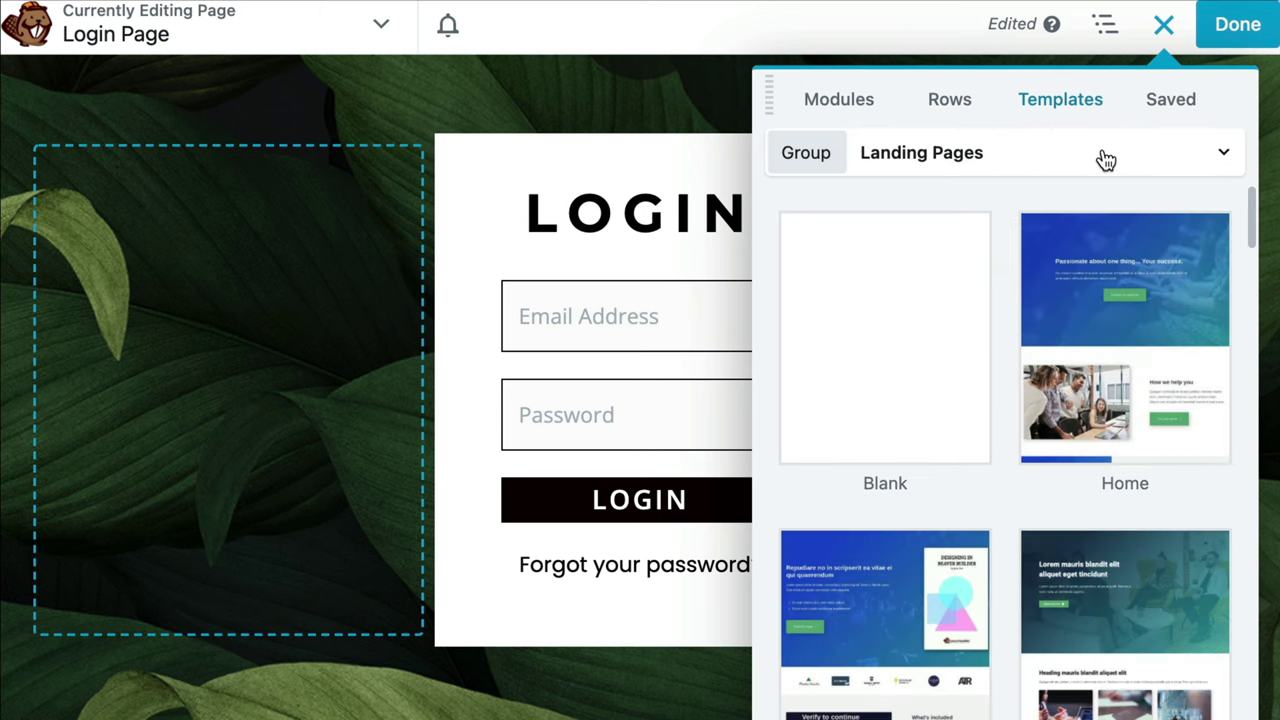
{"action": "left_click", "coordinate": [971, 292]}
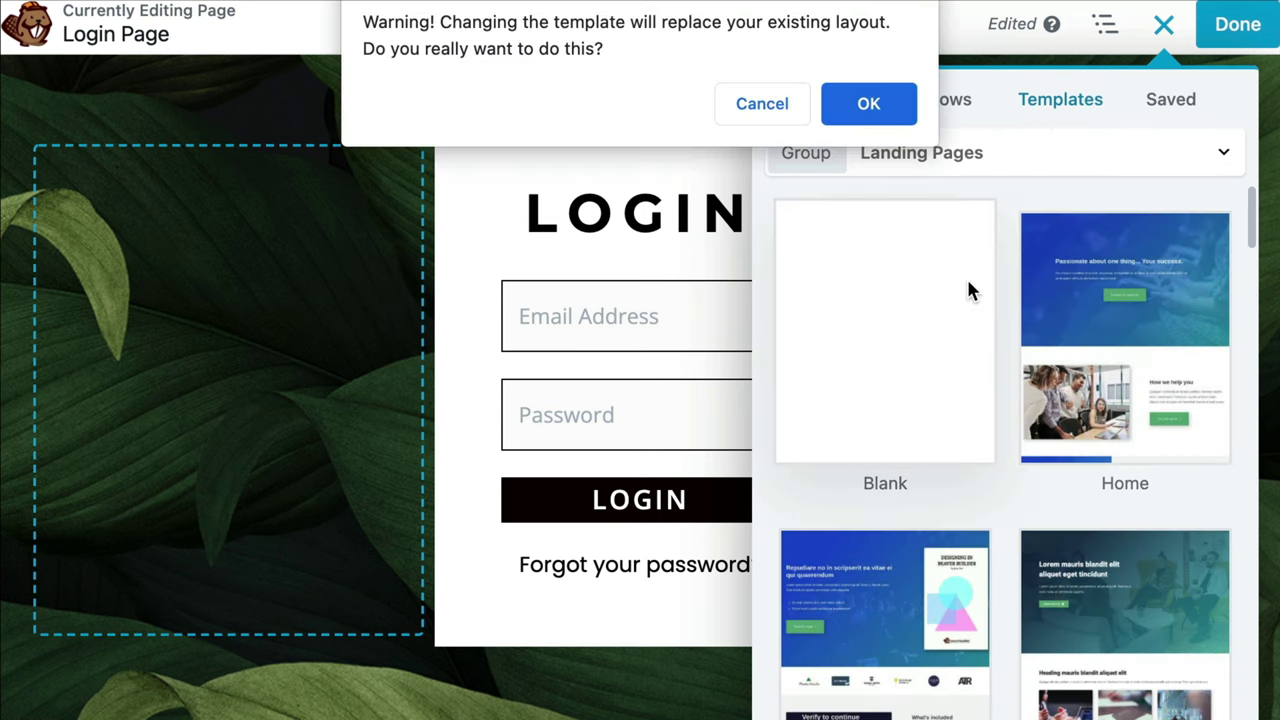
{"action": "left_click", "coordinate": [896, 117]}
Fill the blank page with the PowerPack layout Login Page - 3
{"action": "left_click", "coordinate": [1165, 40]}
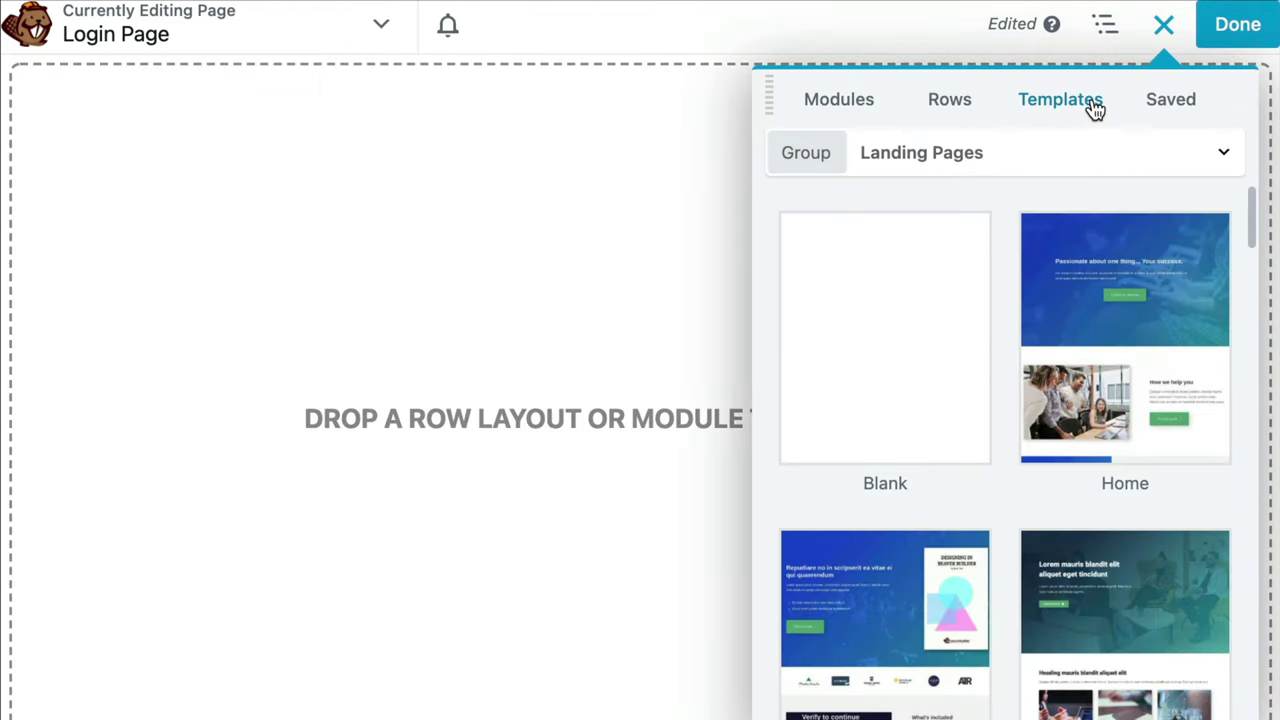
{"action": "left_click", "coordinate": [1203, 166]}
{"action": "left_click", "coordinate": [1137, 326]}
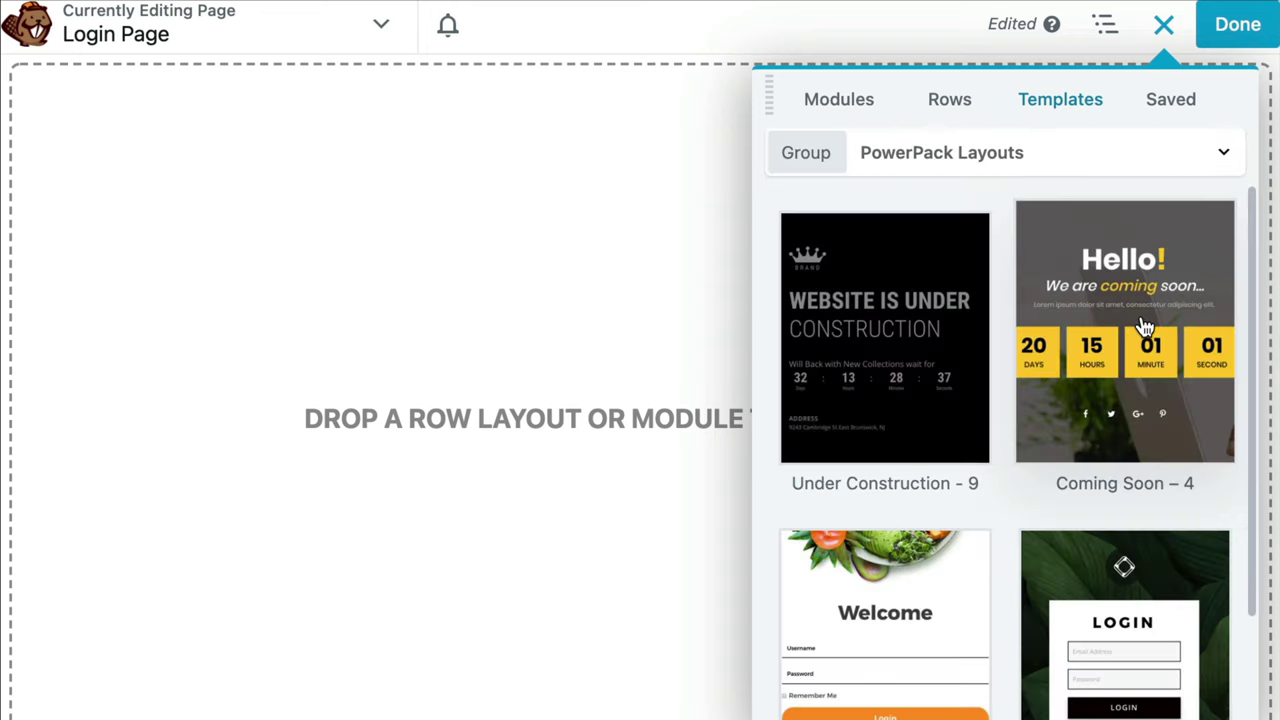
{"action": "scroll", "coordinate": [1010, 462], "scroll_direction": "down", "scroll_amount": 3}
{"action": "left_click", "coordinate": [1044, 468]}
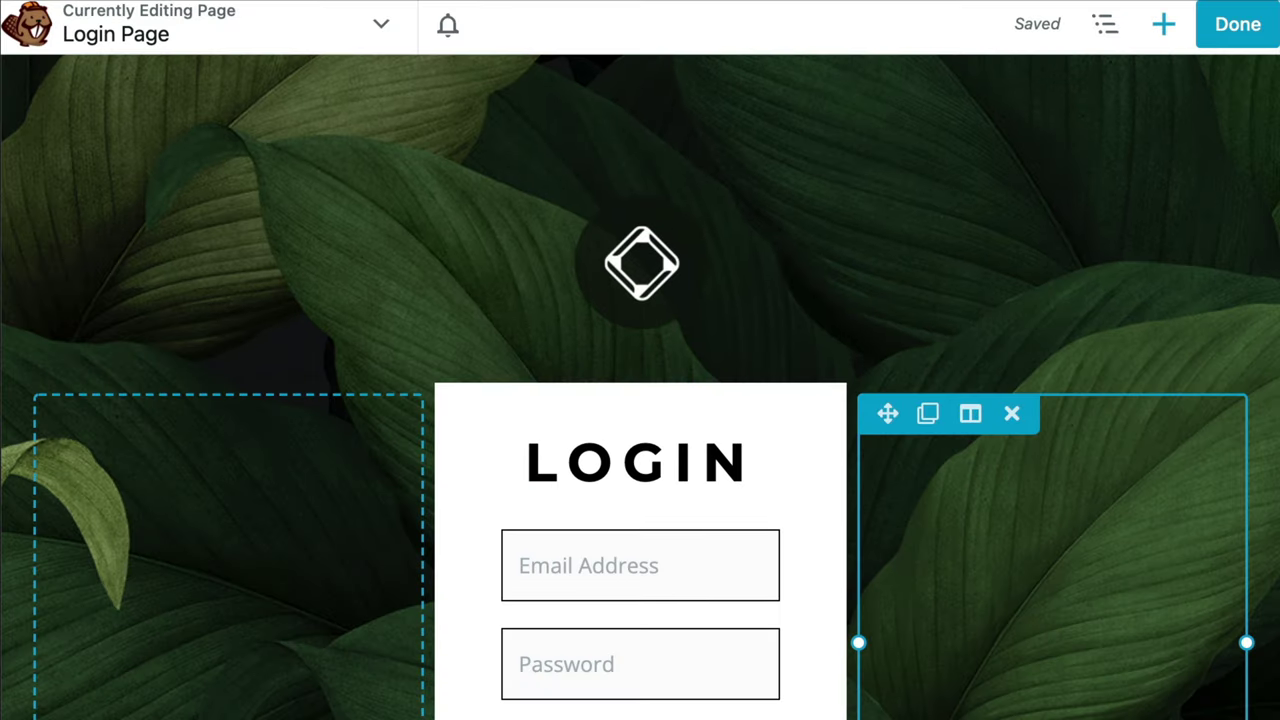
Change the year in the copyright text below the login form to 2022, save the text and publish the page
{"action": "scroll", "coordinate": [640, 400], "scroll_direction": "down", "scroll_amount": 5}
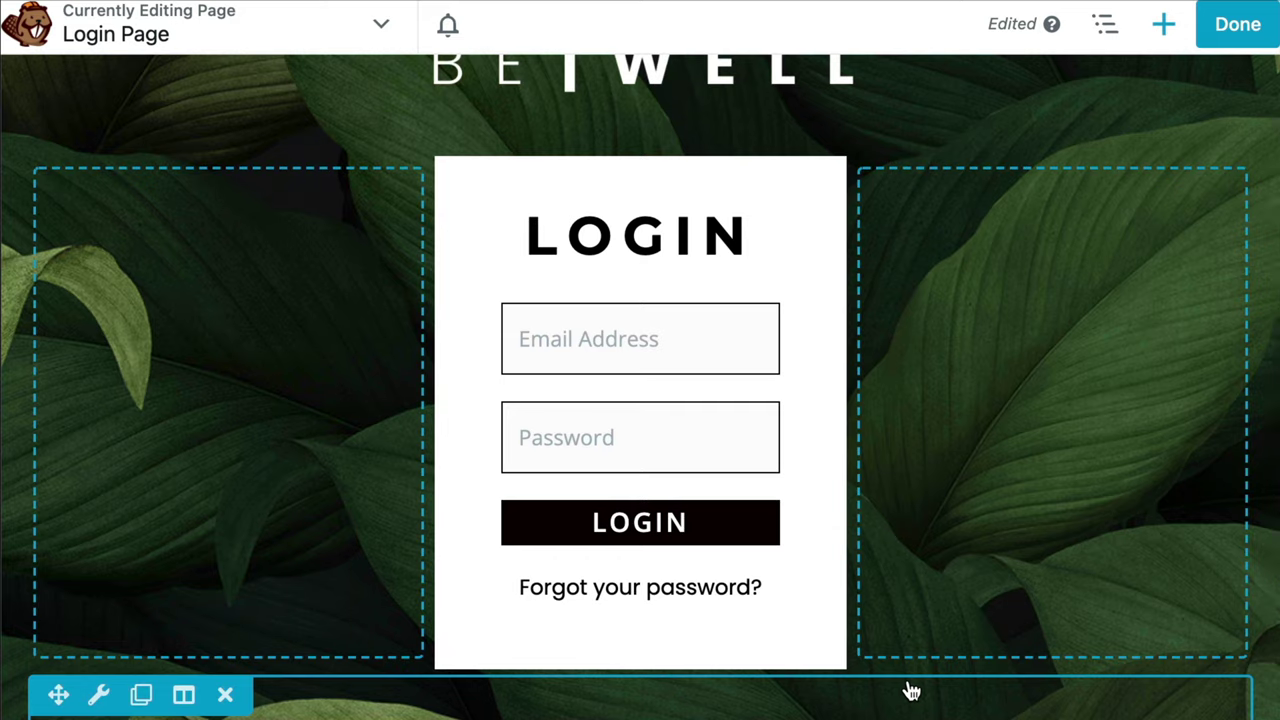
{"action": "scroll", "coordinate": [910, 690], "scroll_direction": "down", "scroll_amount": 3}
{"action": "left_click", "coordinate": [903, 666]}
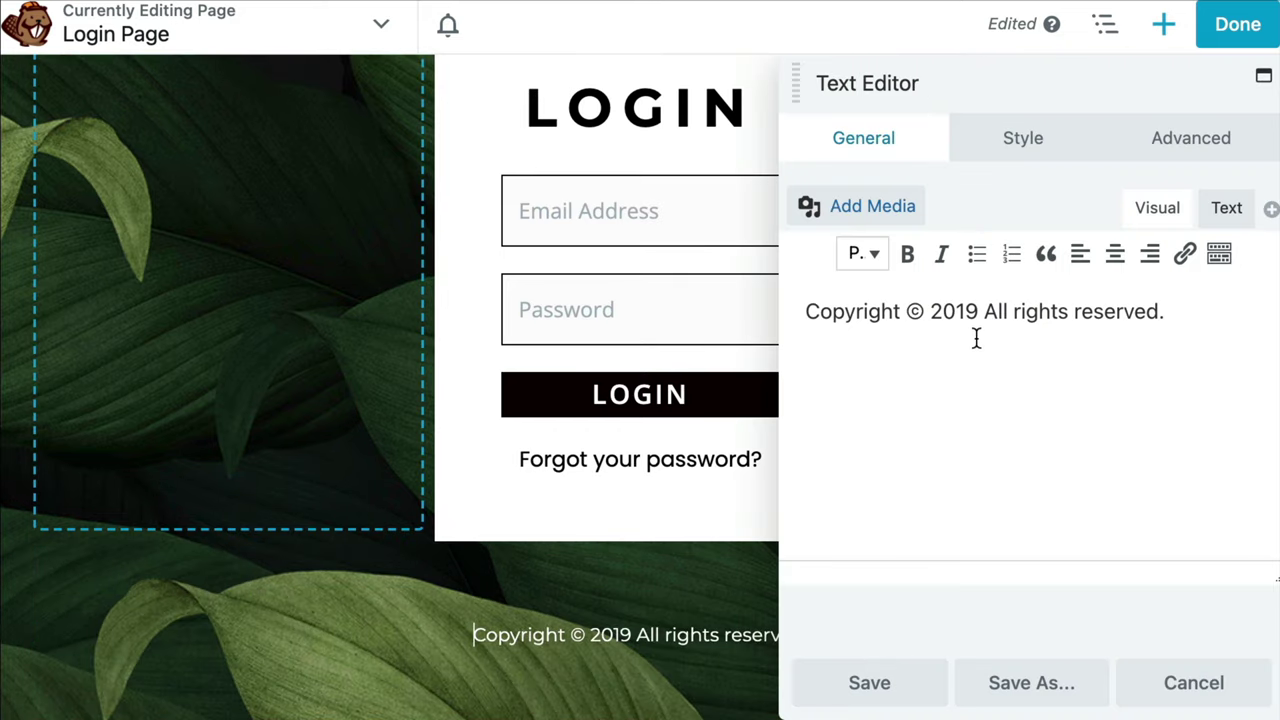
{"action": "left_click_drag", "start_coordinate": [979, 333], "coordinate": [955, 333]}
{"action": "type", "text": "22"}
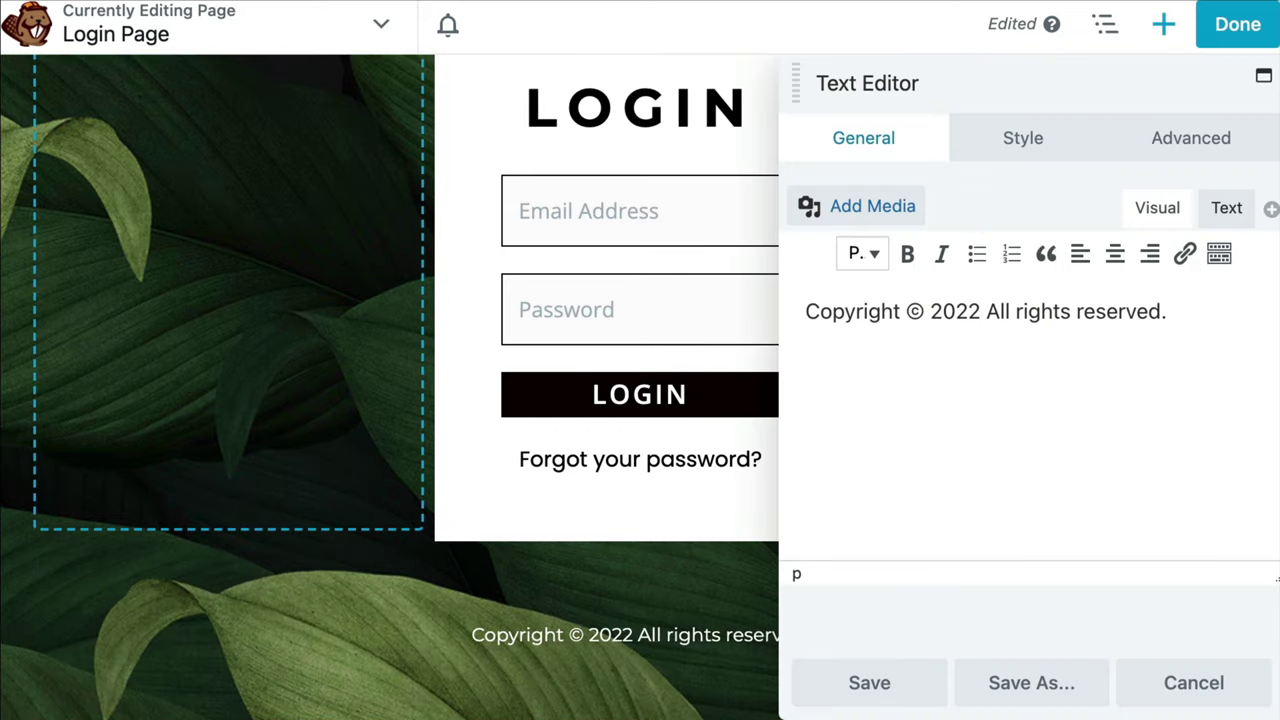
{"action": "left_click", "coordinate": [914, 679]}
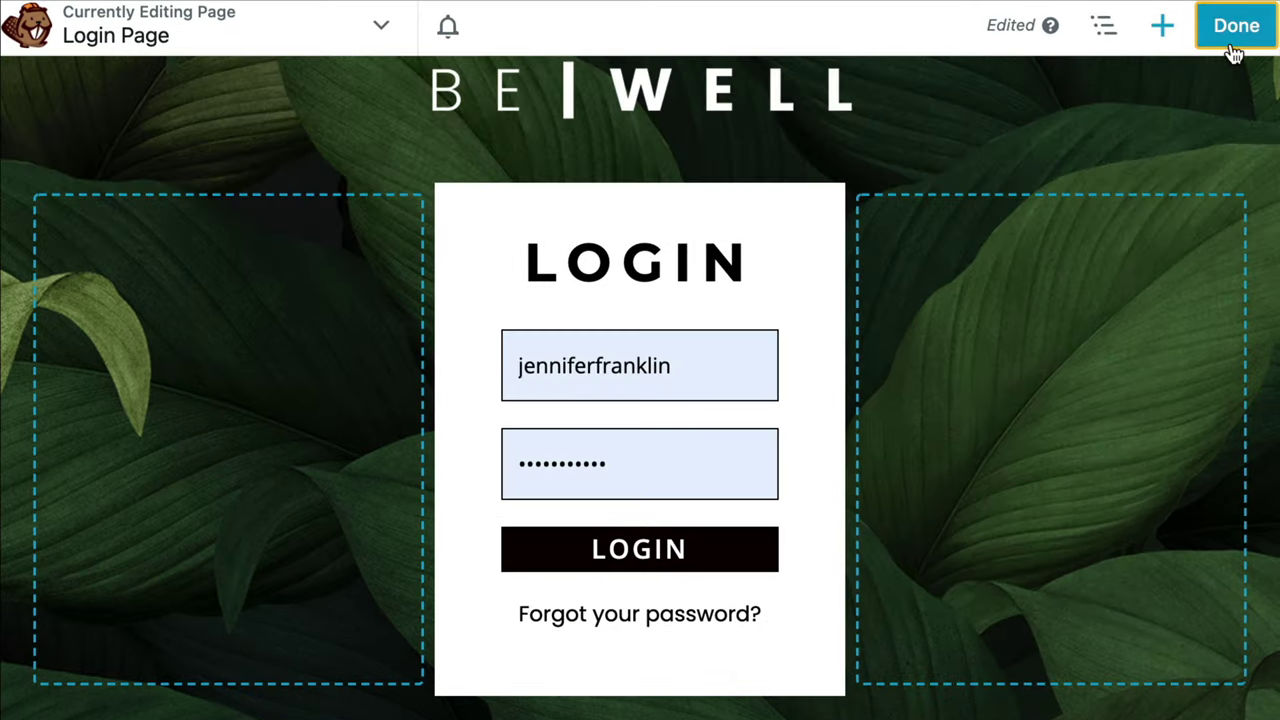
{"action": "left_click", "coordinate": [1235, 26]}
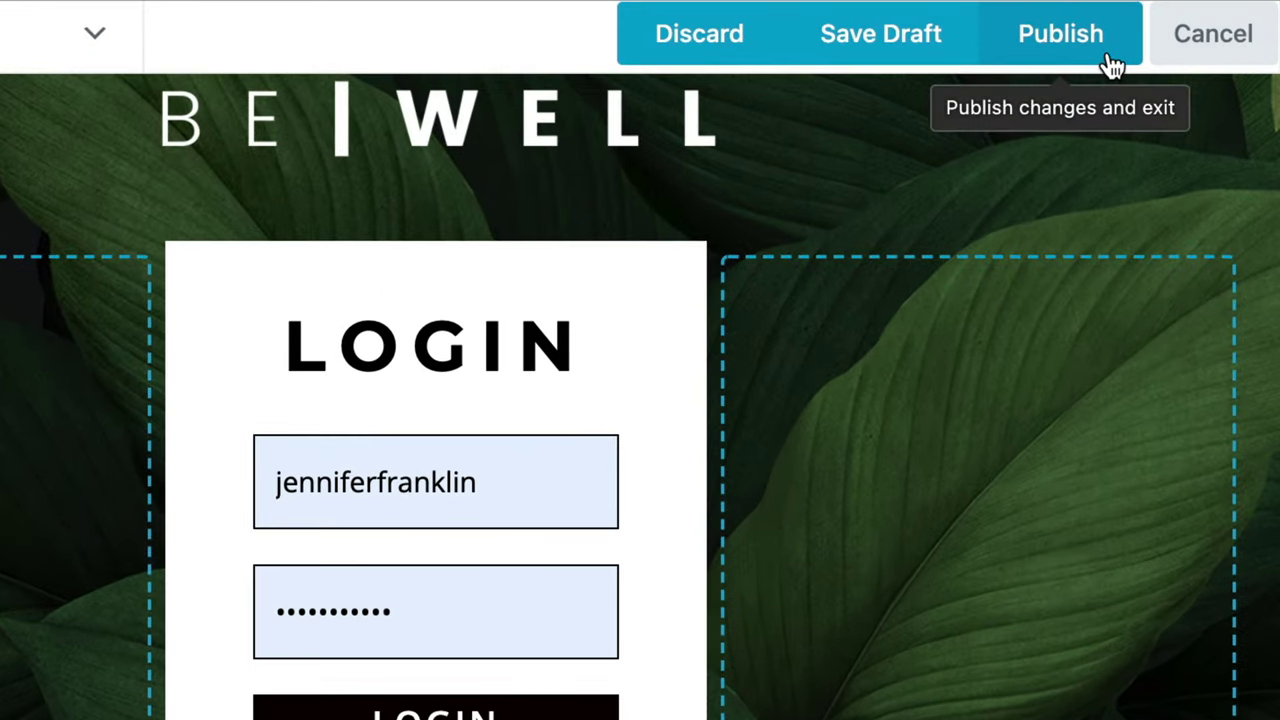
{"action": "left_click", "coordinate": [1110, 60]}
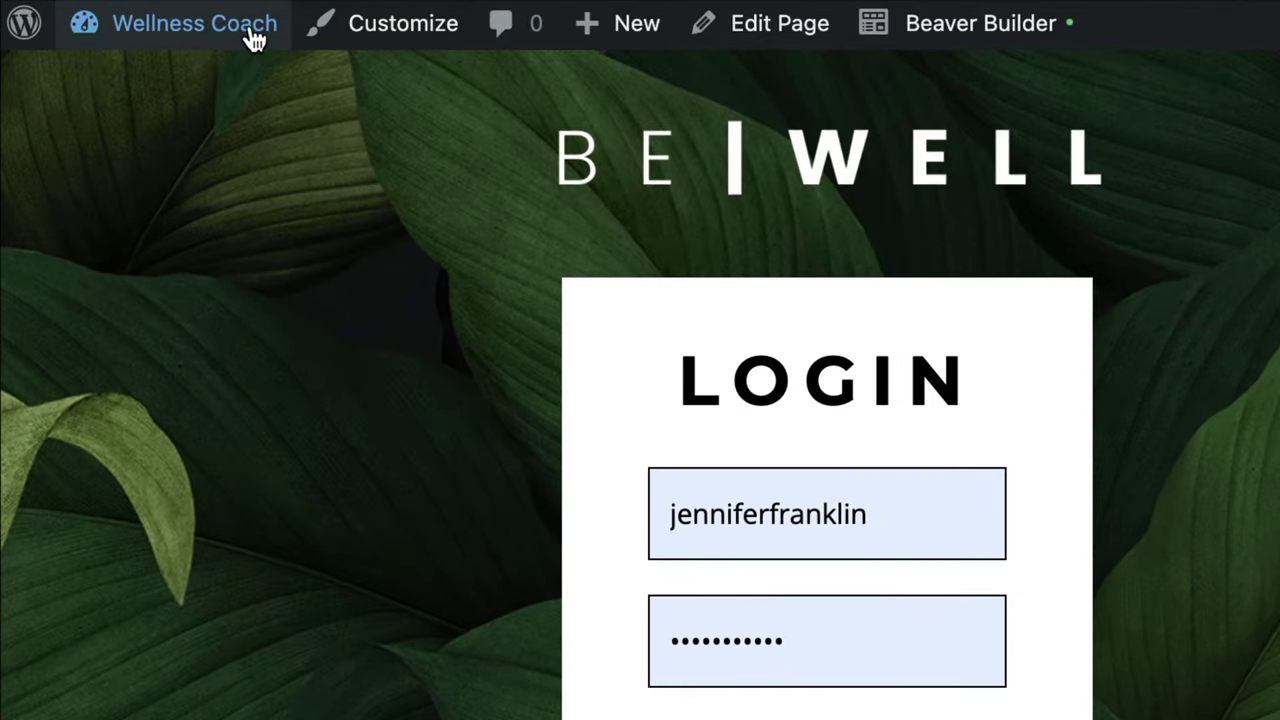
In the PowerPack Login / Register settings, set the login page to Login Page and view the page choices for the register page
{"action": "mouse_move", "coordinate": [230, 25]}
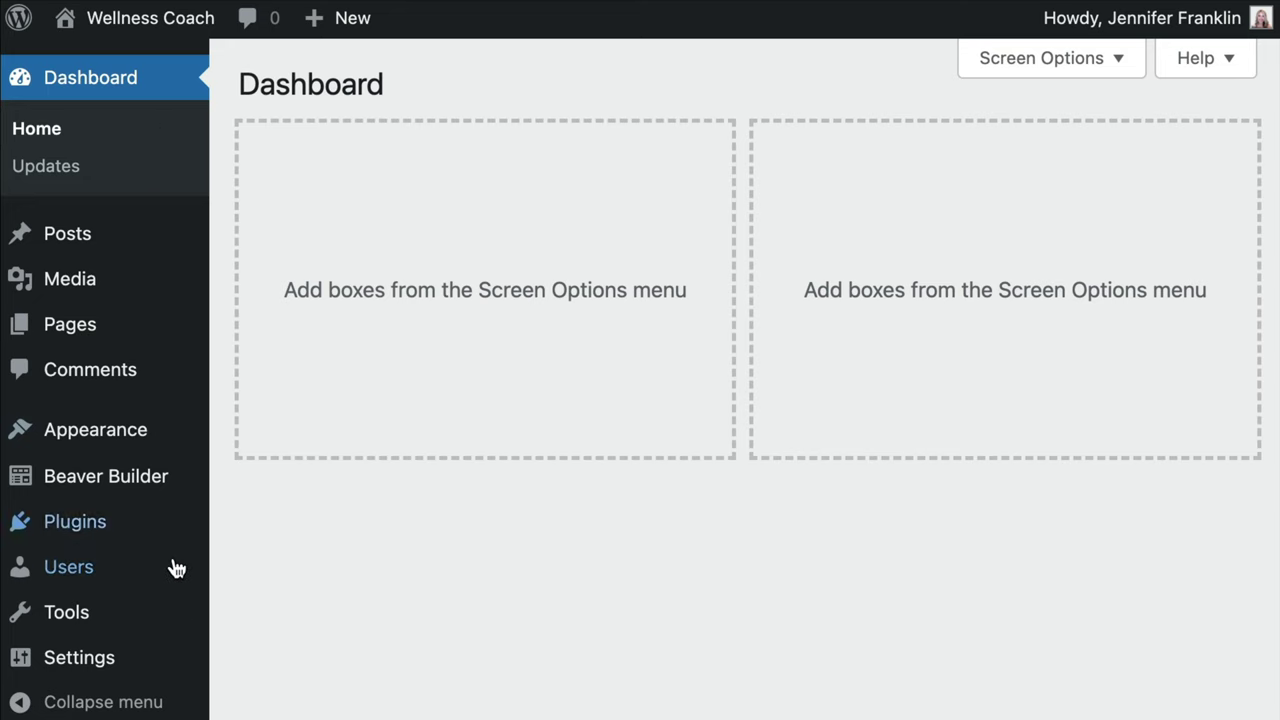
{"action": "mouse_move", "coordinate": [160, 668]}
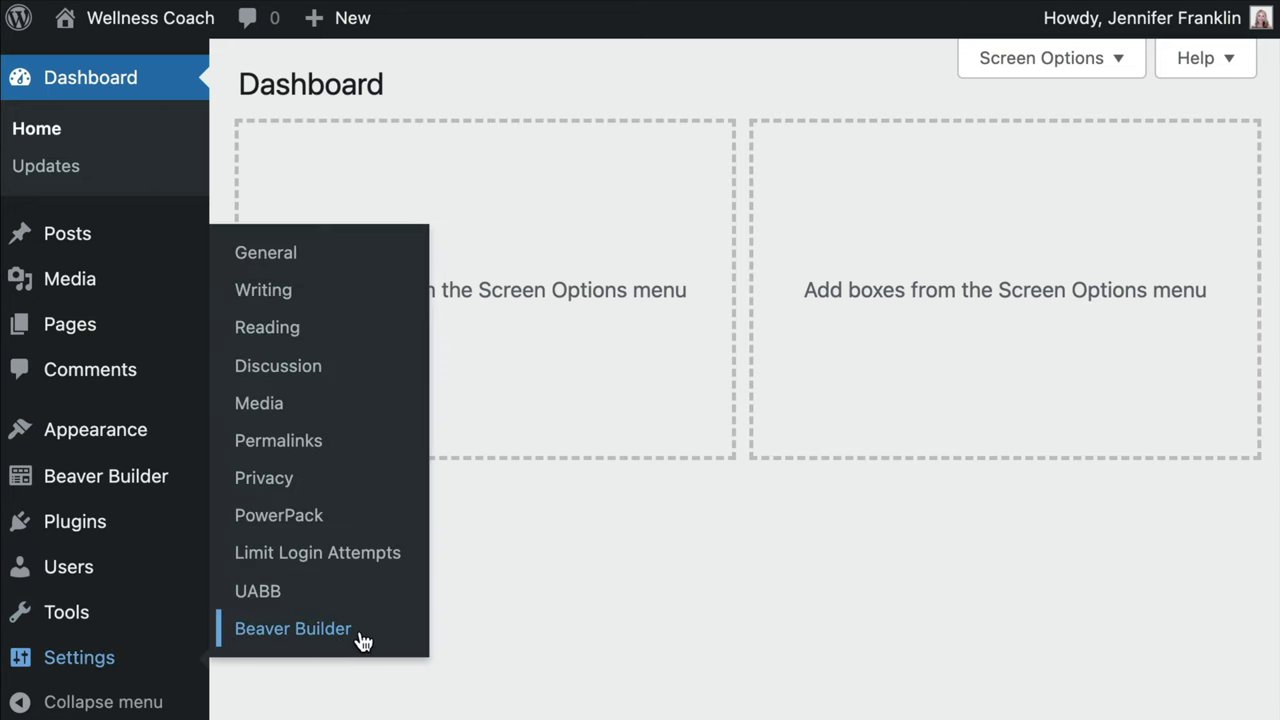
{"action": "left_click", "coordinate": [367, 513]}
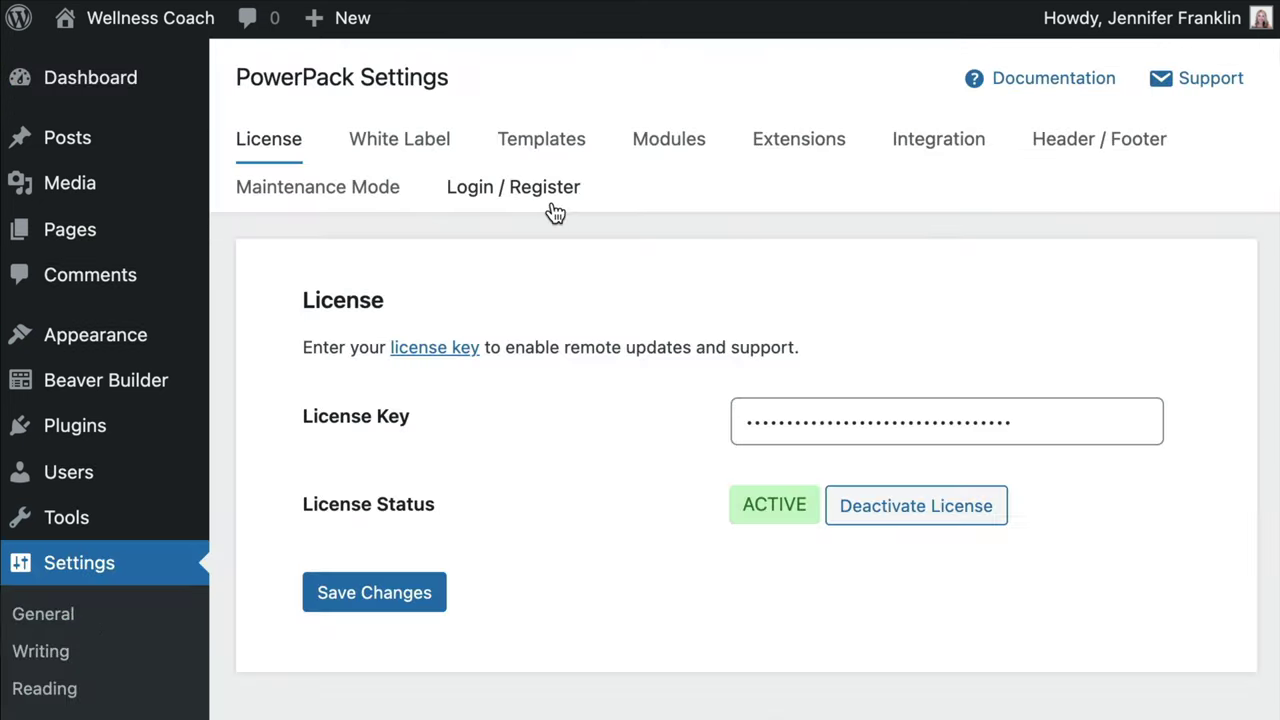
{"action": "left_click", "coordinate": [551, 211]}
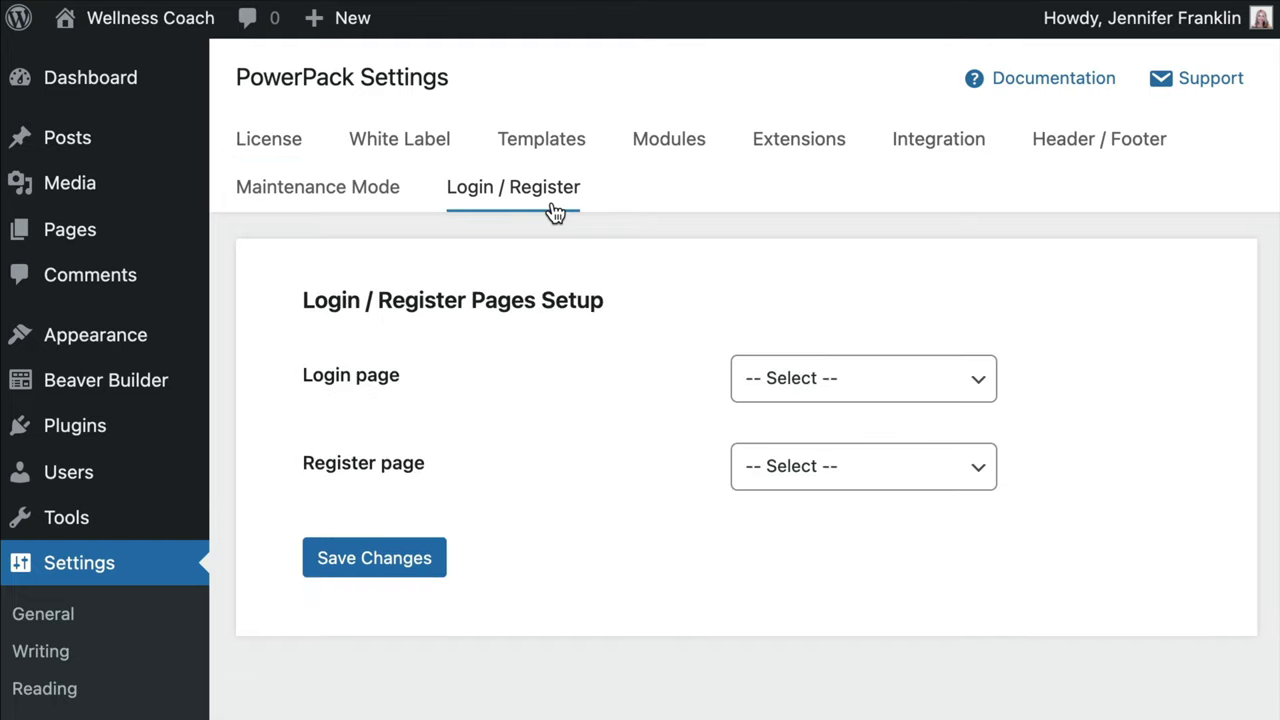
{"action": "left_click", "coordinate": [986, 396]}
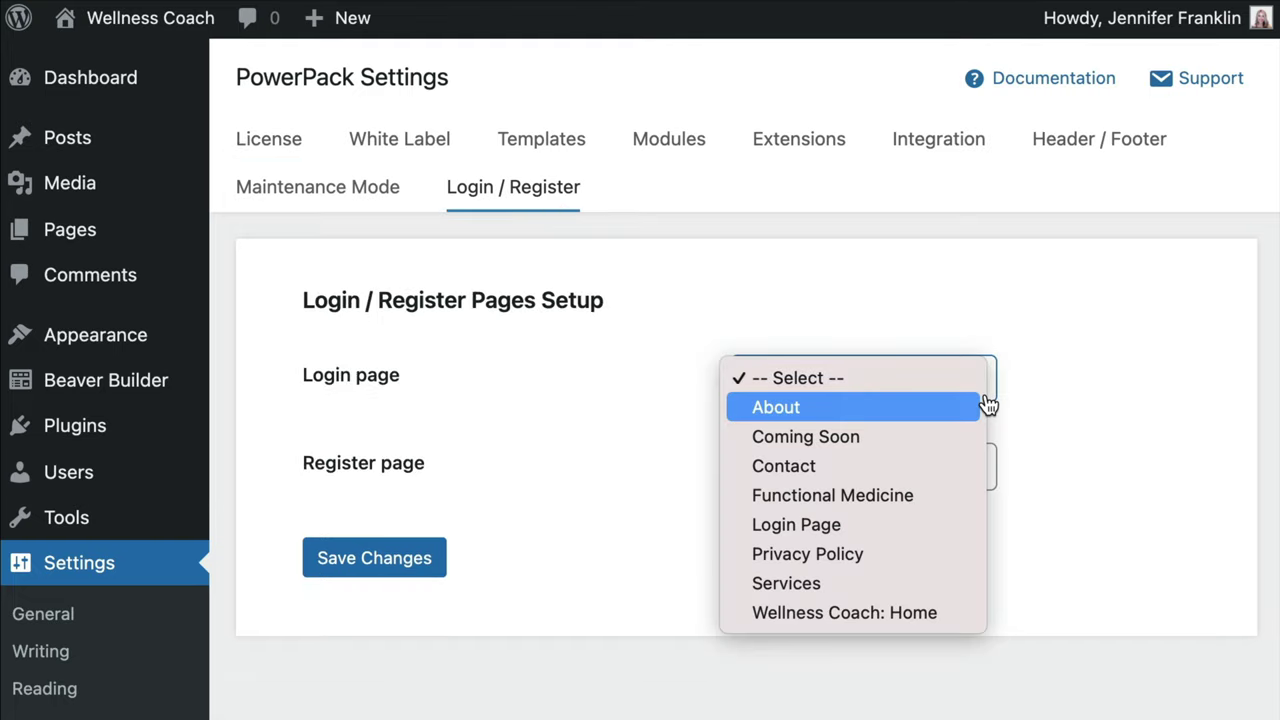
{"action": "left_click", "coordinate": [938, 526]}
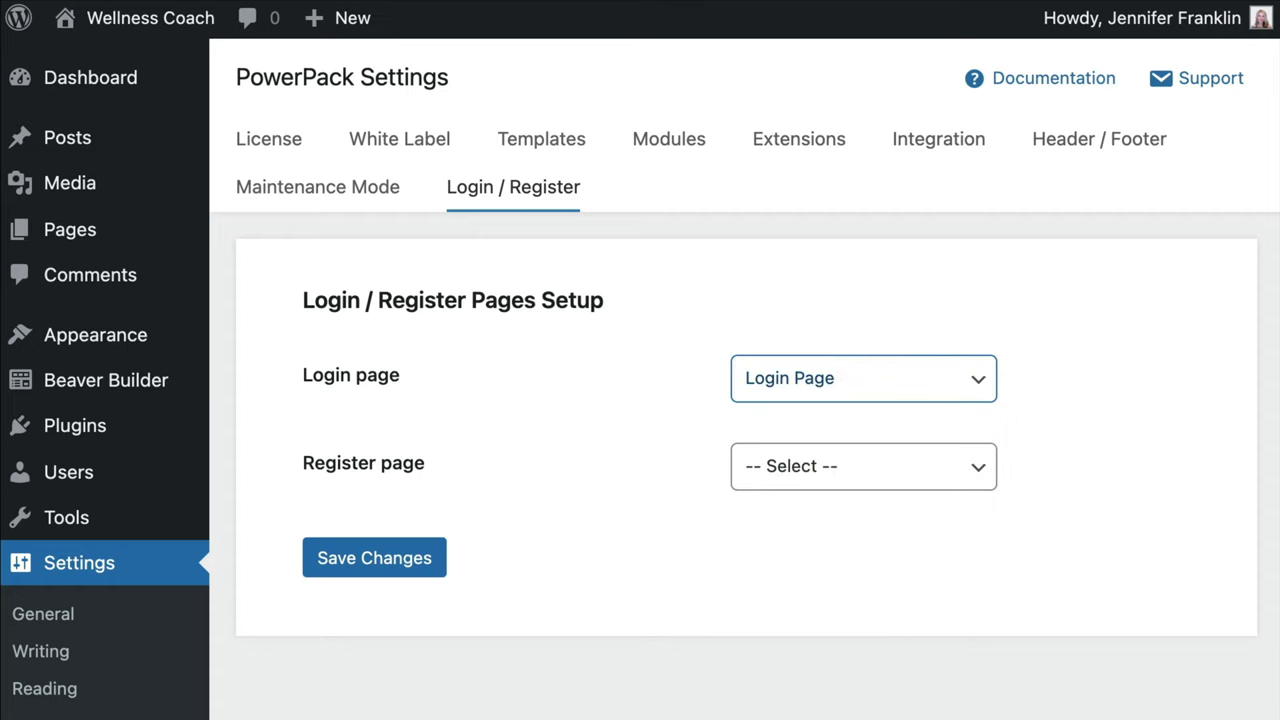
{"action": "left_click", "coordinate": [971, 486]}
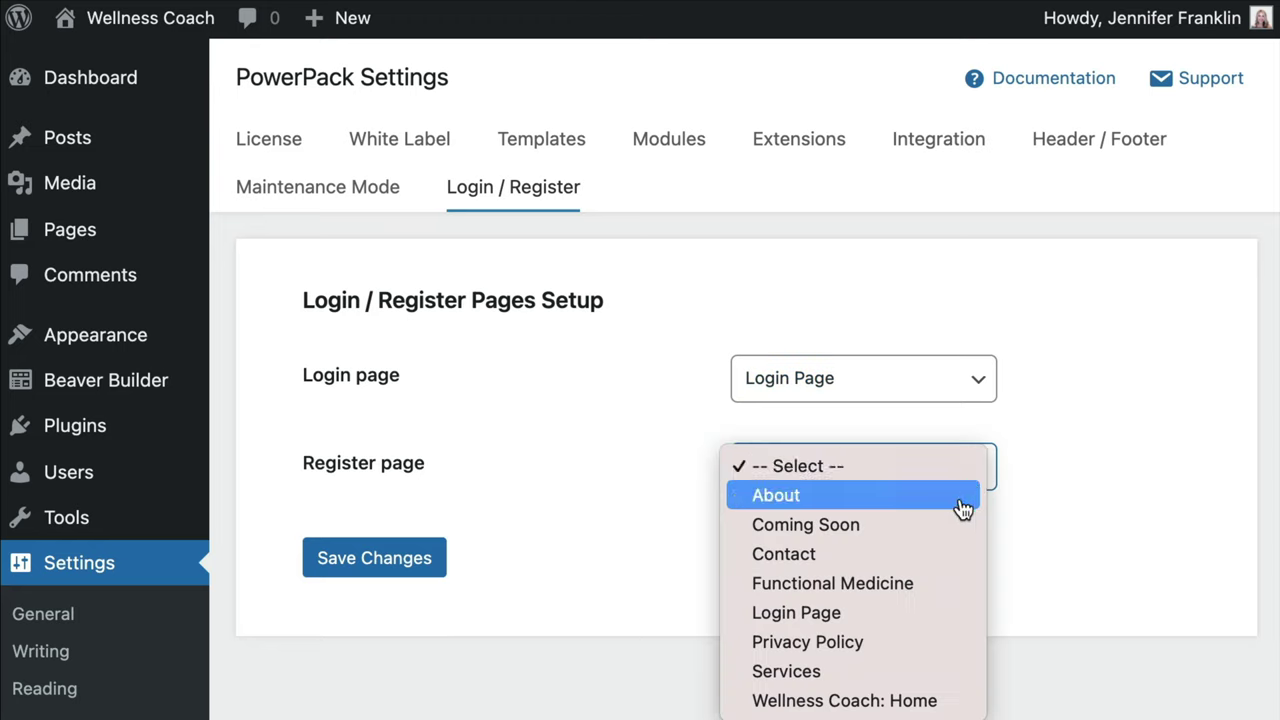
{"action": "left_click", "coordinate": [1050, 565]}
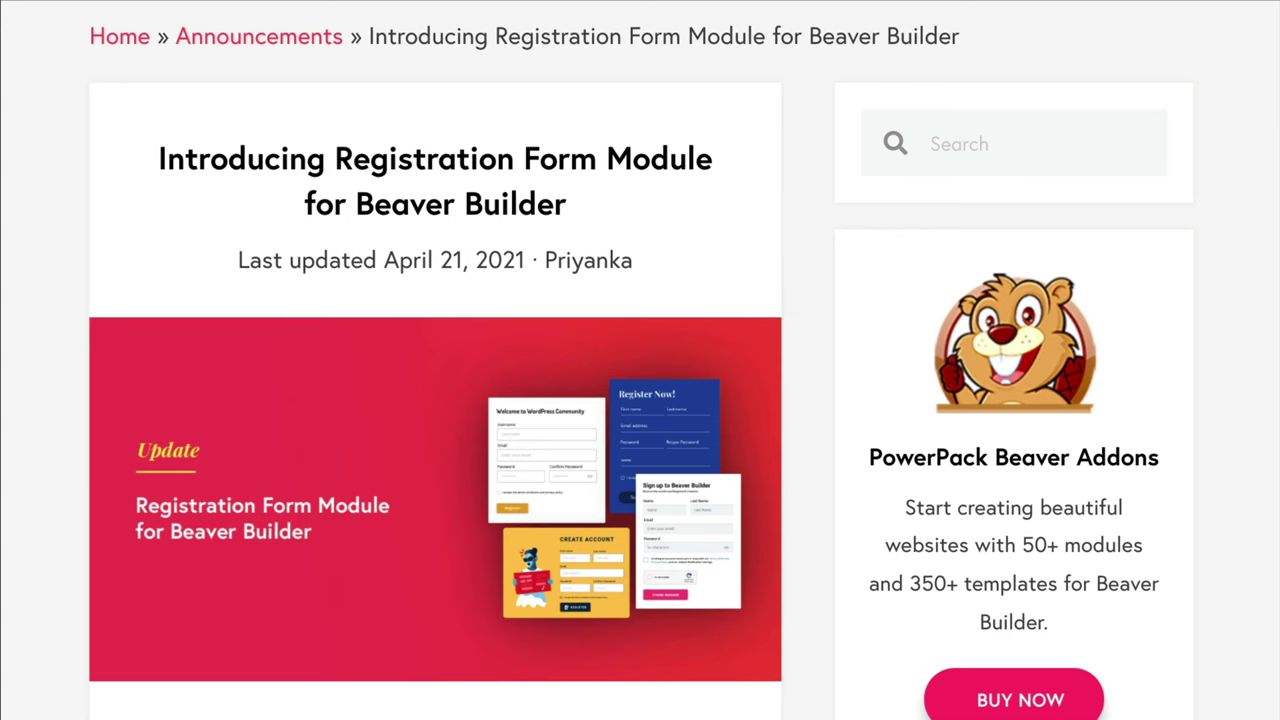